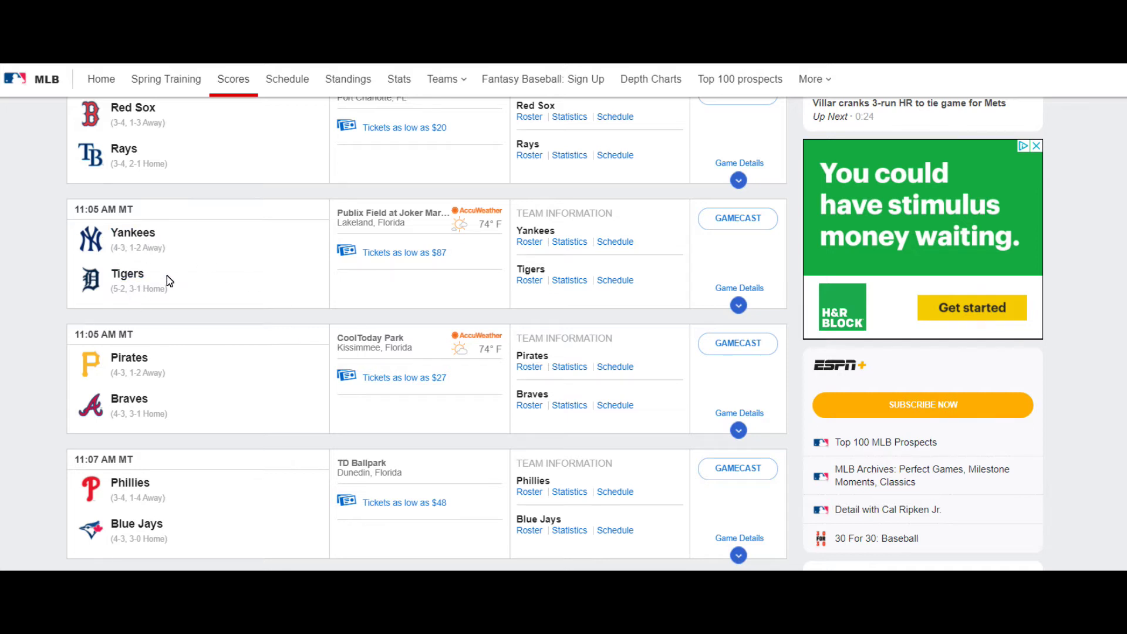
Step: Highlight the 'Lakeland, Florida' venue location under the Yankees vs Tigers game
left_click_drag(342, 223, 407, 225)
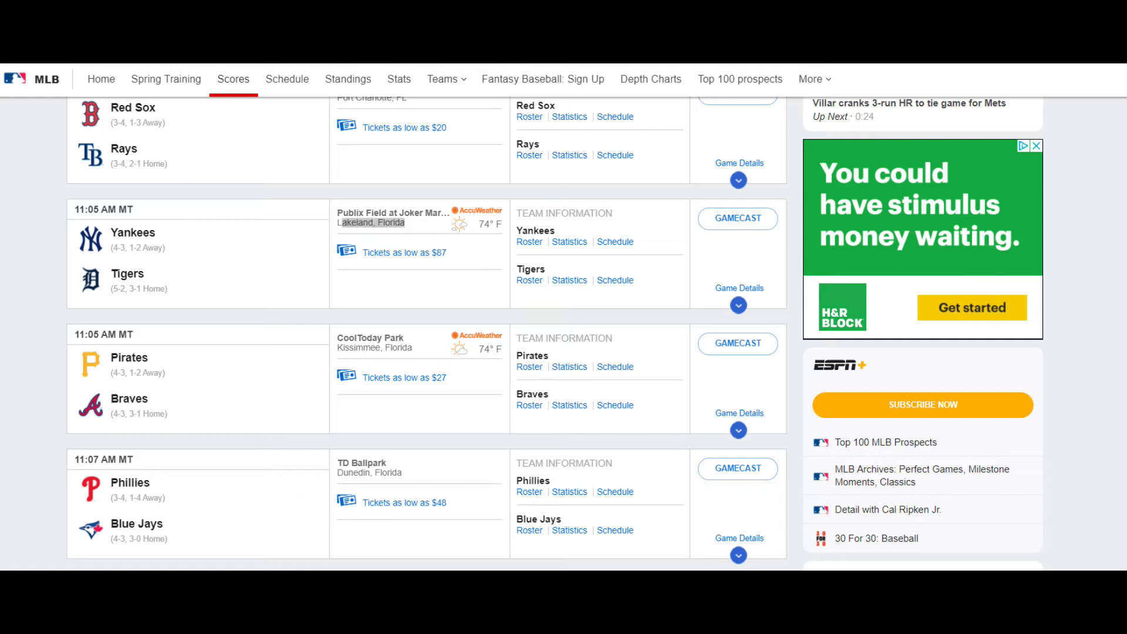
Step: Review the numerology notes: the number lines, the seventeen and thirty-three lines, and both Hebrew date lines
left_click(400, 542)
left_click(499, 562)
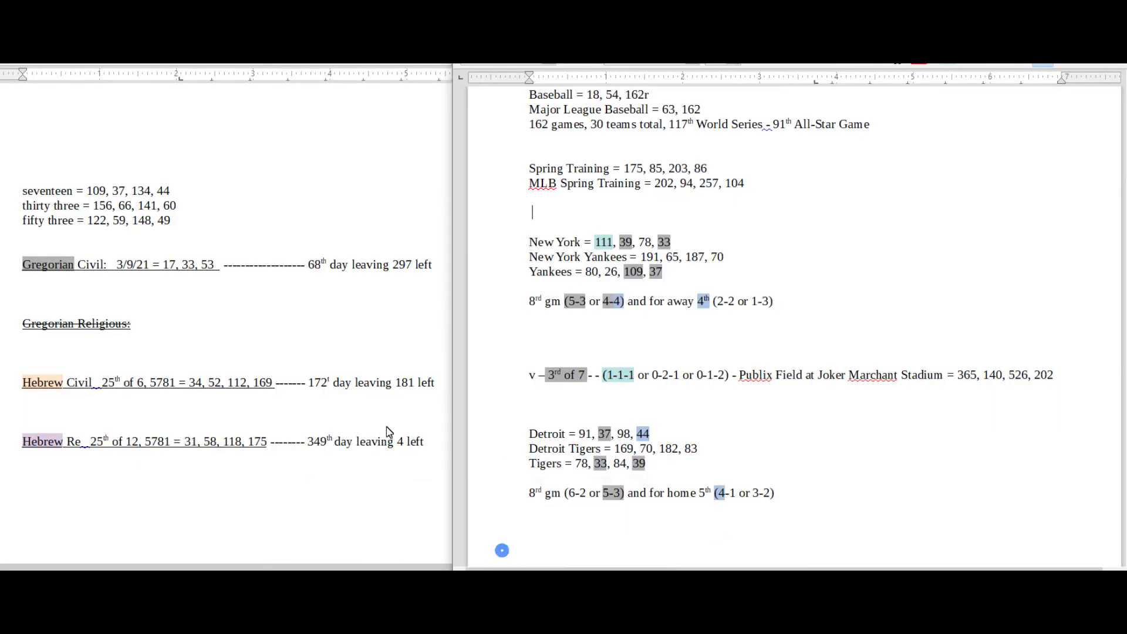
left_click(197, 337)
left_click_drag(83, 220, 78, 162)
left_click_drag(80, 265, 83, 479)
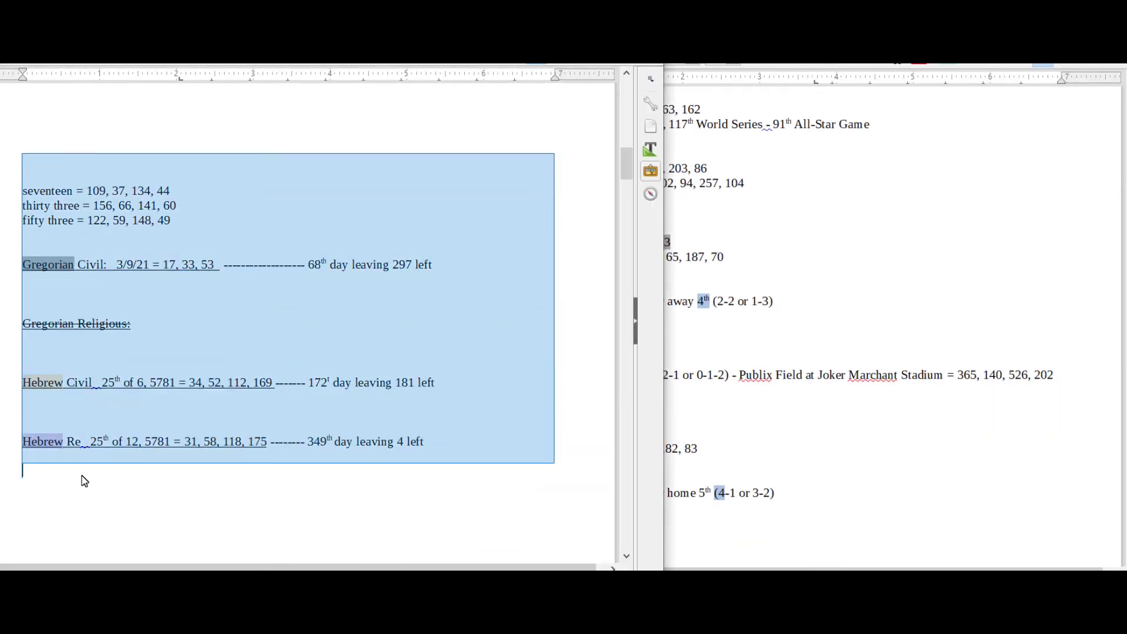
left_click_drag(53, 205, 40, 161)
mouse_move(68, 243)
left_mouse_down()
mouse_move(76, 355)
mouse_move(108, 484)
left_mouse_up()
Step: Review the team notes from Spring Training down, the New York lines, and the Yankees away record
left_click(759, 297)
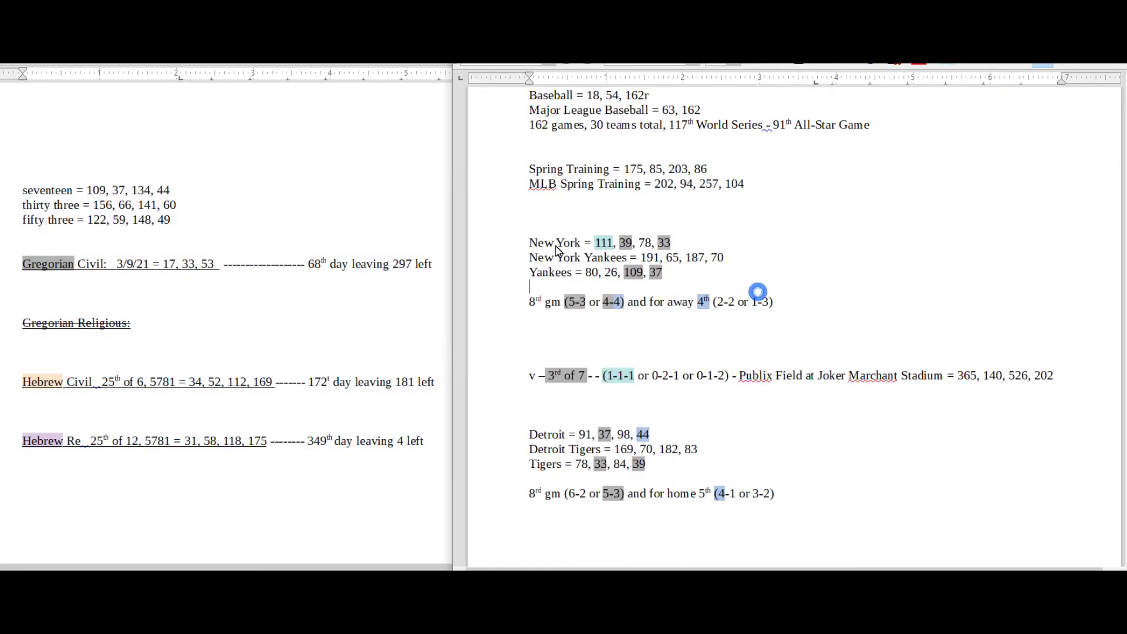
mouse_move(527, 168)
left_mouse_down()
mouse_move(568, 363)
mouse_move(643, 536)
left_mouse_up()
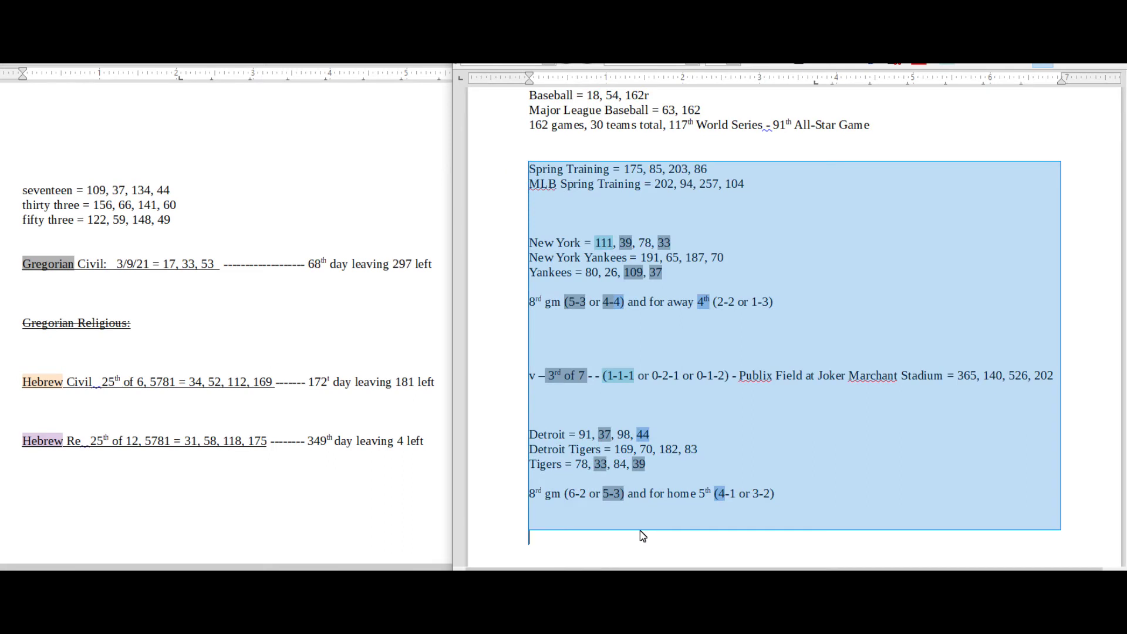
left_click(615, 234)
left_click_drag(543, 152, 577, 205)
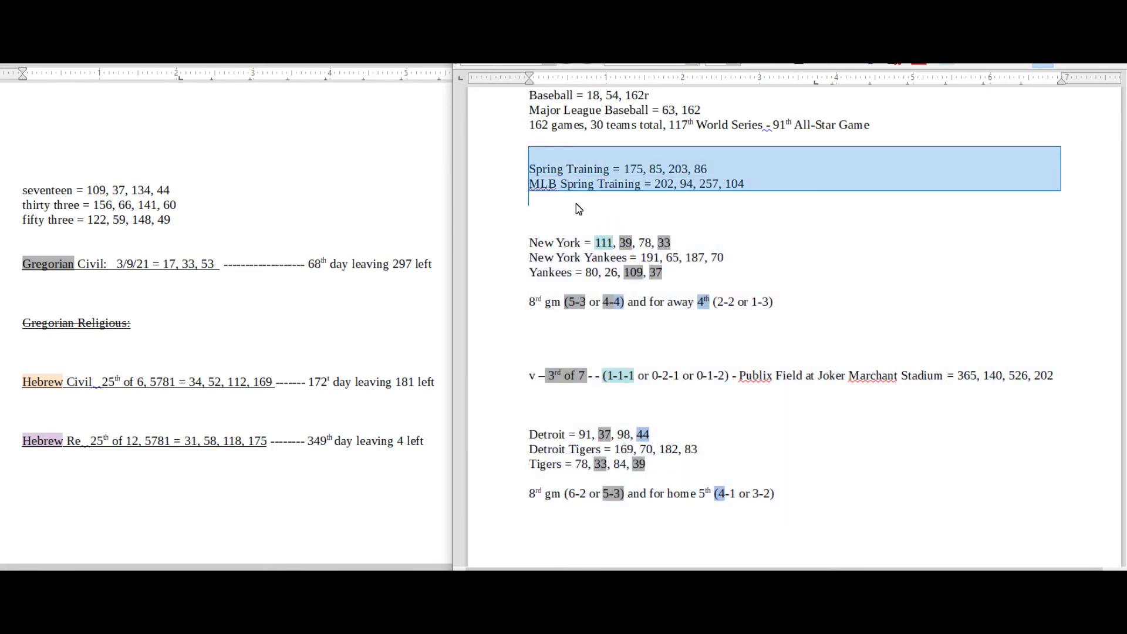
left_click(577, 201)
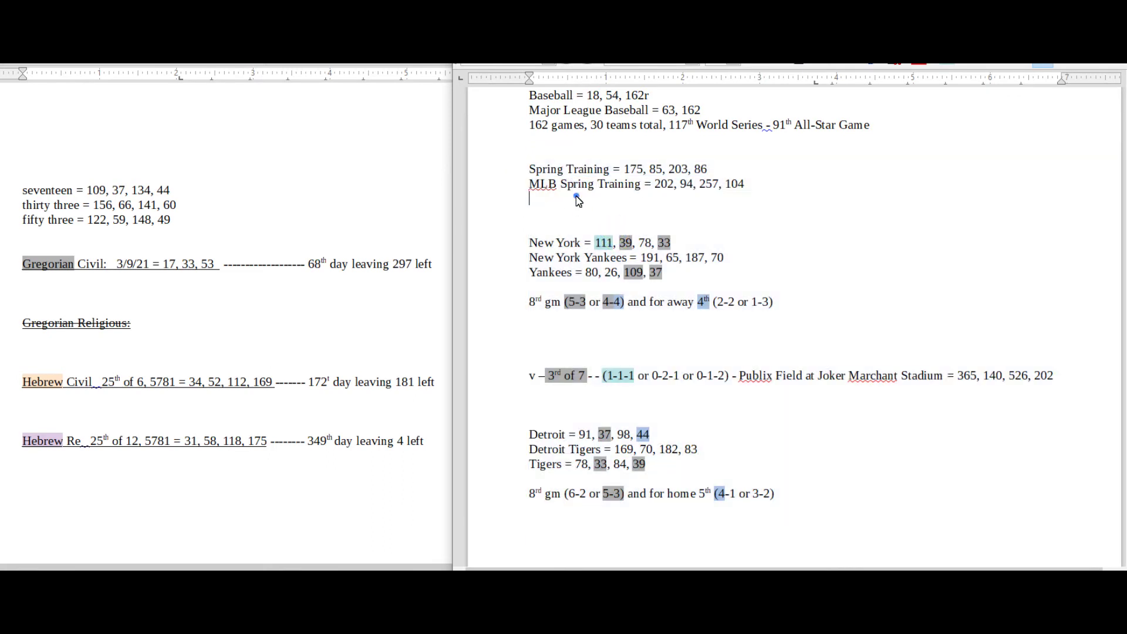
scroll(580, 199, "down", 1)
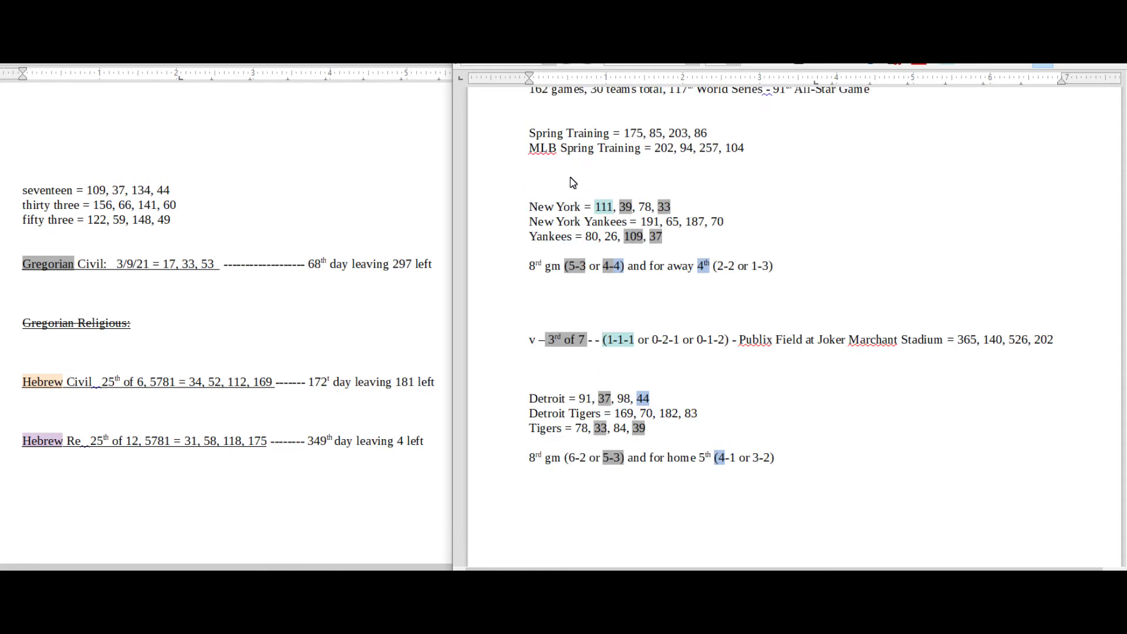
scroll(572, 181, "down", 1)
scroll(569, 182, "up", 1)
mouse_move(528, 190)
left_mouse_down()
mouse_move(538, 204)
mouse_move(705, 239)
left_mouse_up()
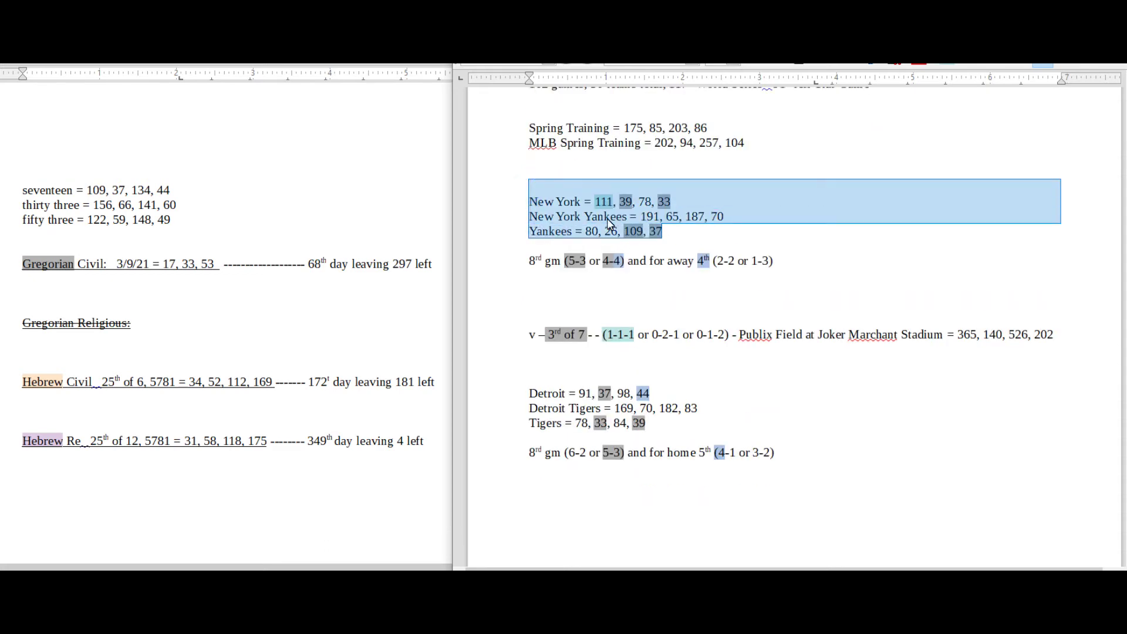
left_click(592, 236)
mouse_move(529, 245)
left_mouse_down()
mouse_move(514, 258)
mouse_move(787, 270)
left_mouse_up()
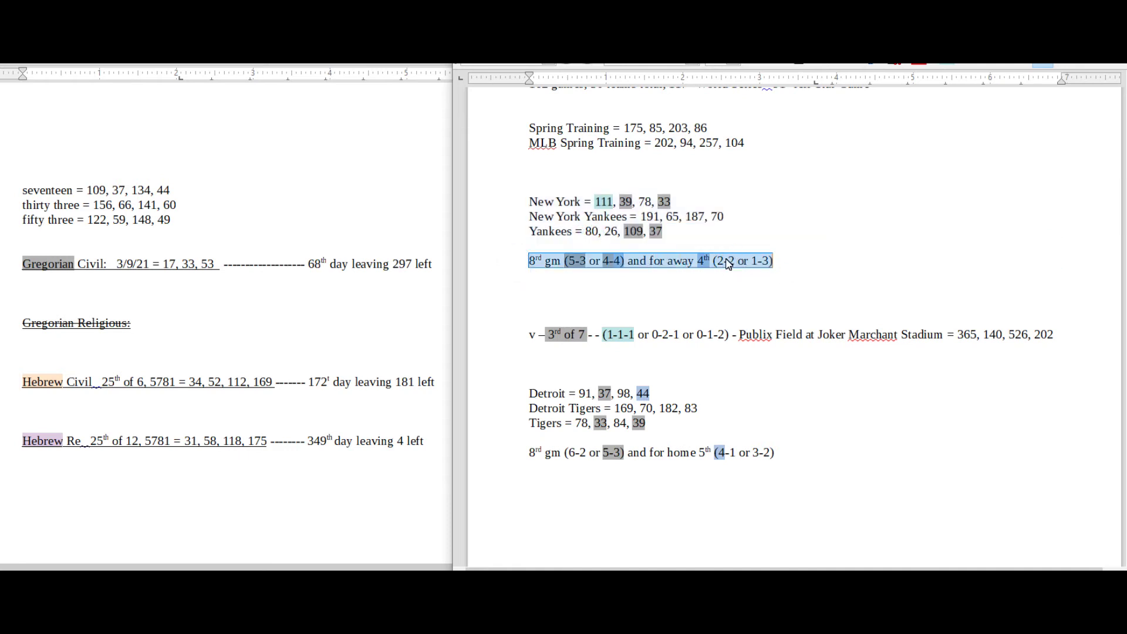
left_click(705, 277)
Step: Review the '3rd of 7 series' text and the Publix Field at Joker Marchant Stadium line
left_click_drag(528, 337, 738, 339)
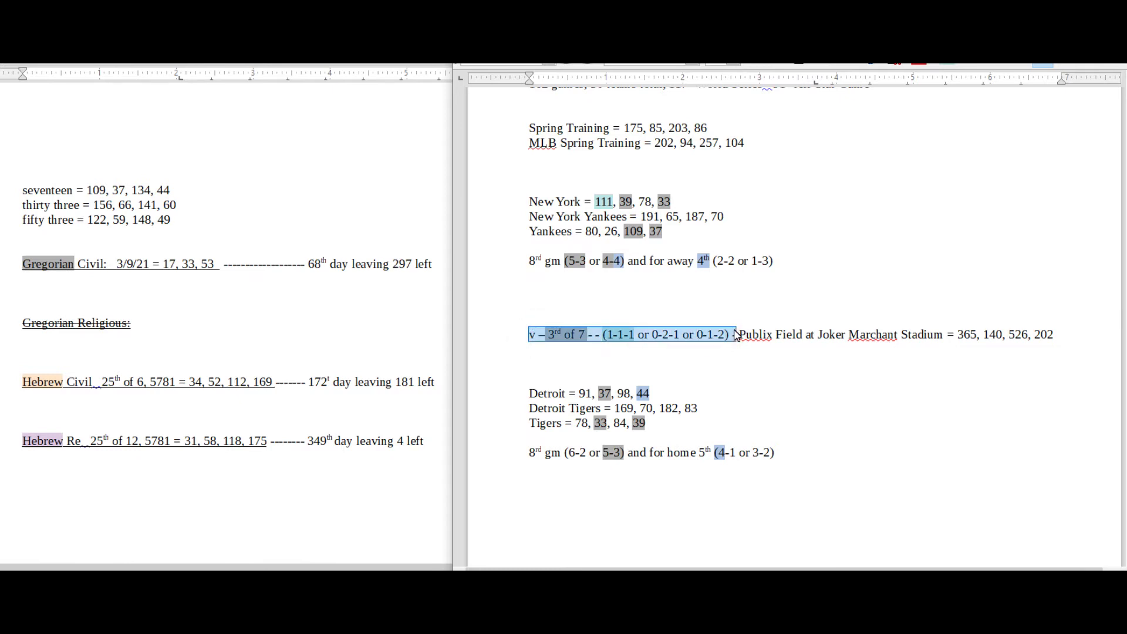
left_click(805, 333)
left_click_drag(731, 336, 958, 345)
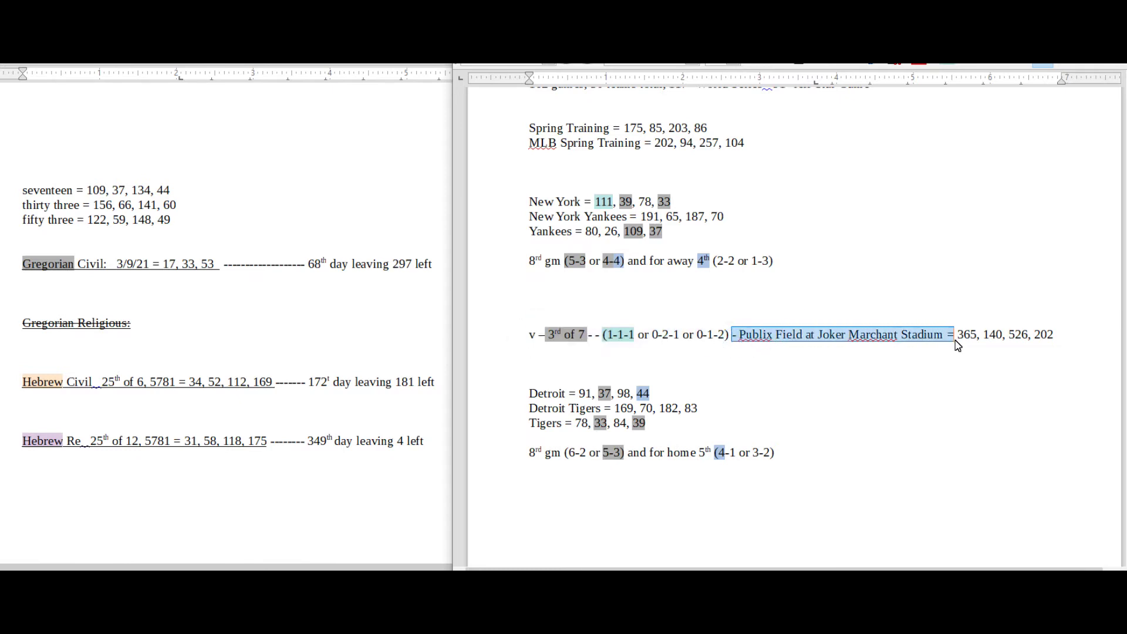
left_click(668, 394)
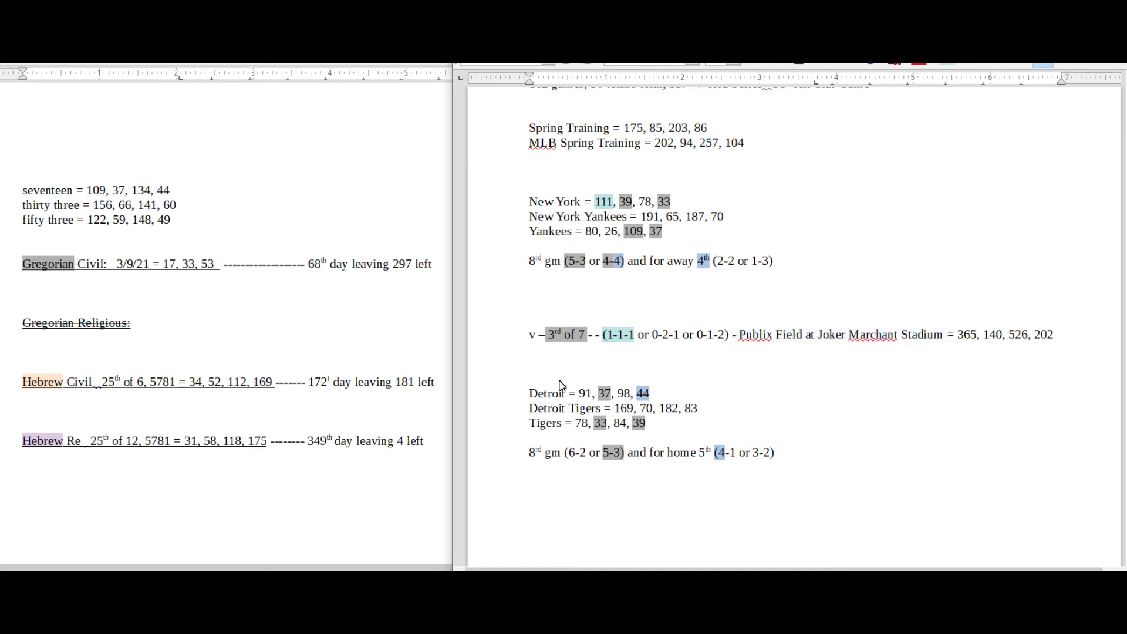
Step: Review the Detroit number block, the Tigers lines, and the Tigers home game record
left_click_drag(560, 382, 614, 473)
left_click(611, 449)
mouse_move(529, 382)
left_mouse_down()
mouse_move(546, 439)
mouse_move(783, 457)
left_mouse_up()
left_click(546, 435)
left_click(782, 453)
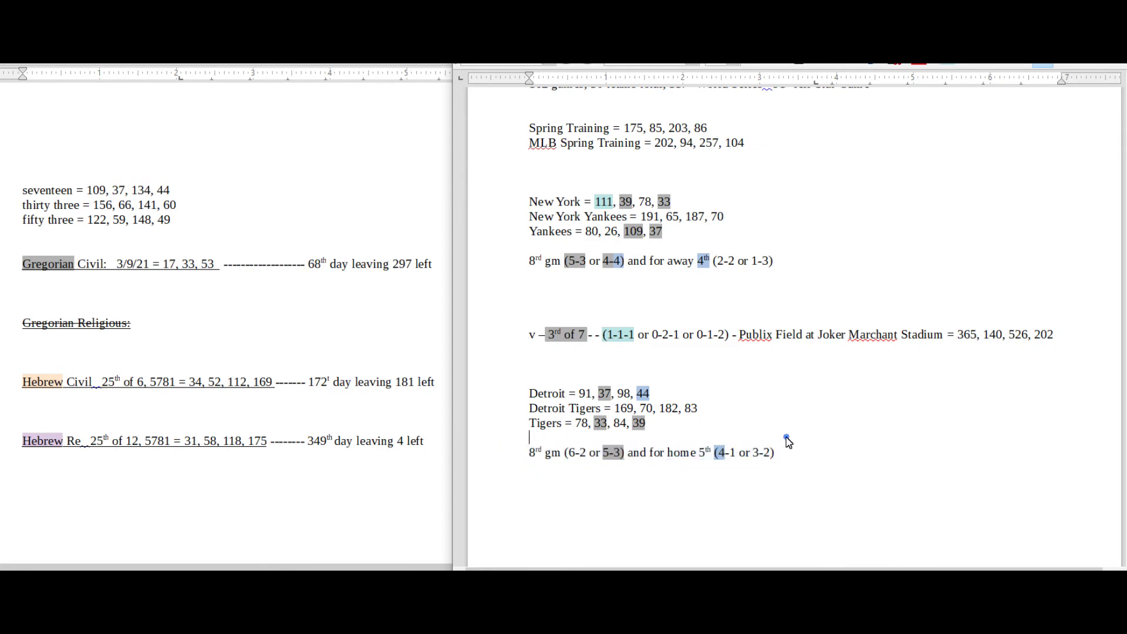
left_click(676, 267)
scroll(730, 352, "up", 1)
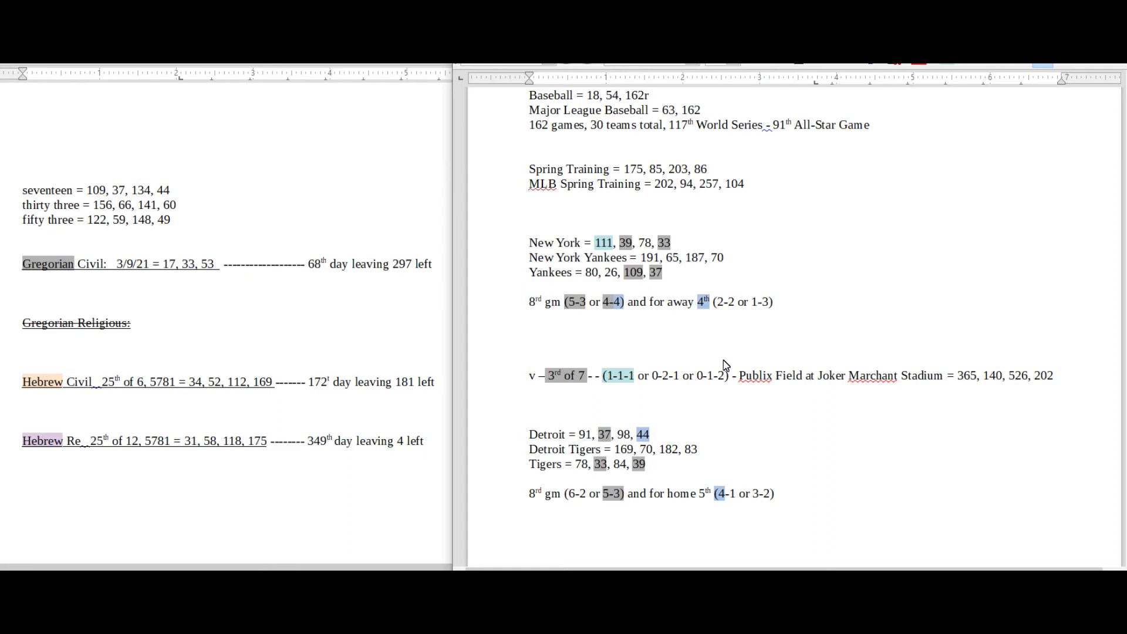
left_click(552, 396)
left_click_drag(537, 376, 587, 381)
left_click(586, 364)
left_click_drag(538, 375, 589, 381)
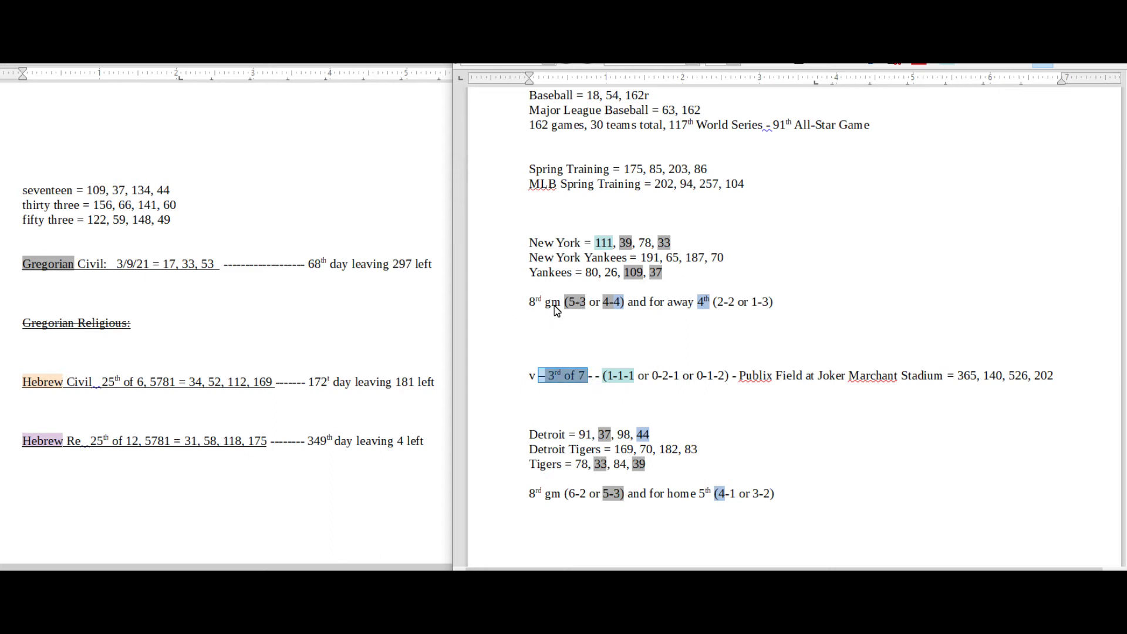
left_click(43, 248)
left_click_drag(151, 267, 176, 269)
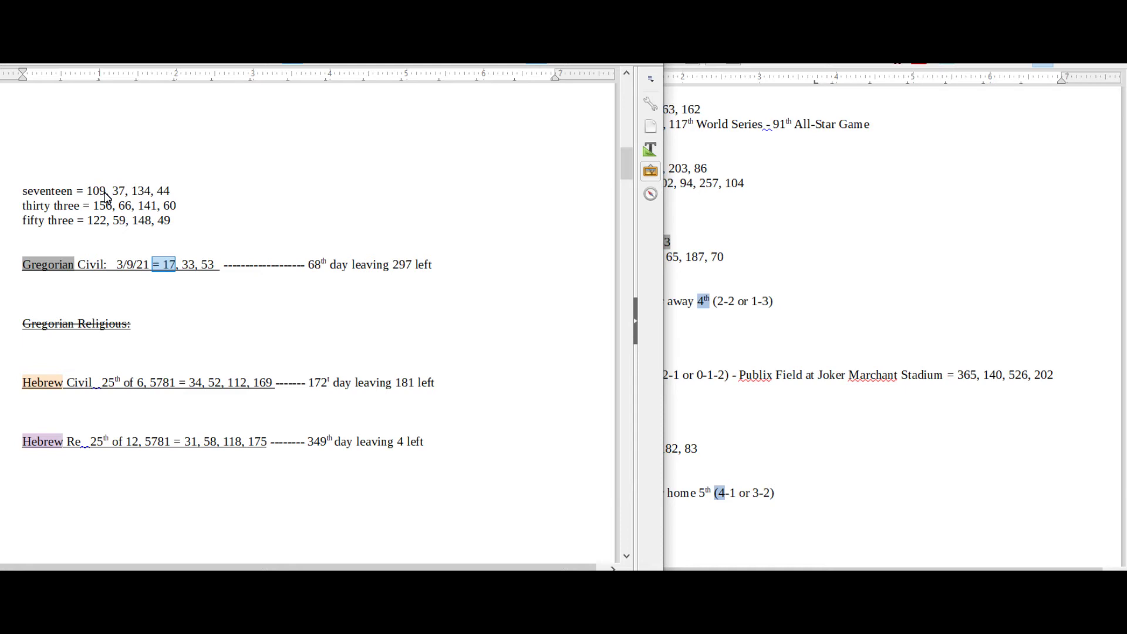
left_click_drag(103, 192, 127, 195)
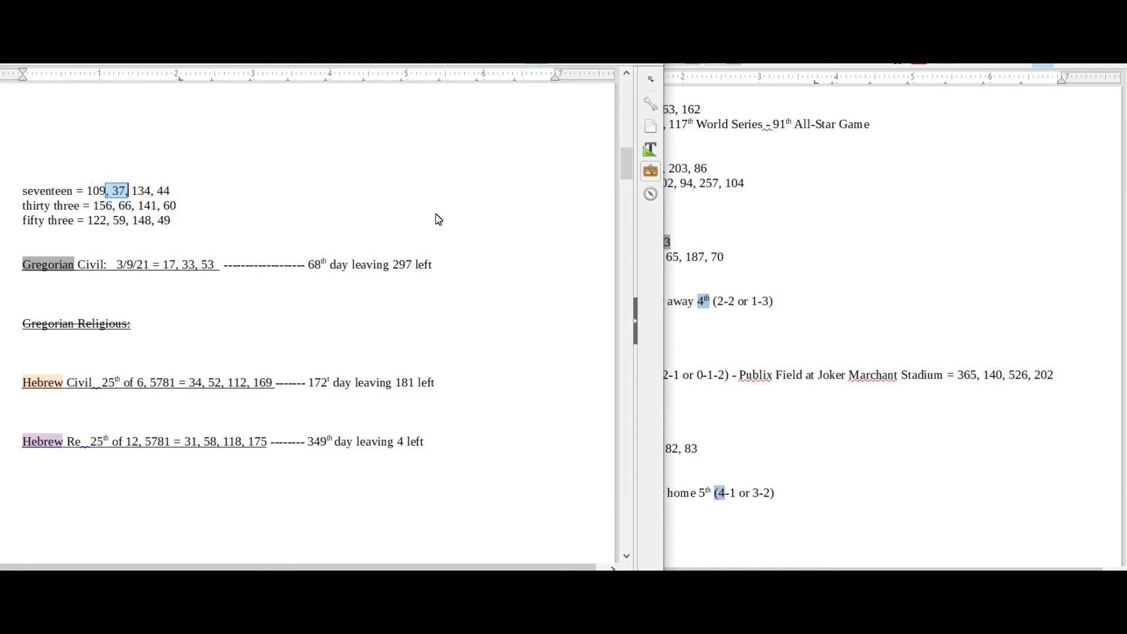
left_click(785, 288)
left_click(529, 277)
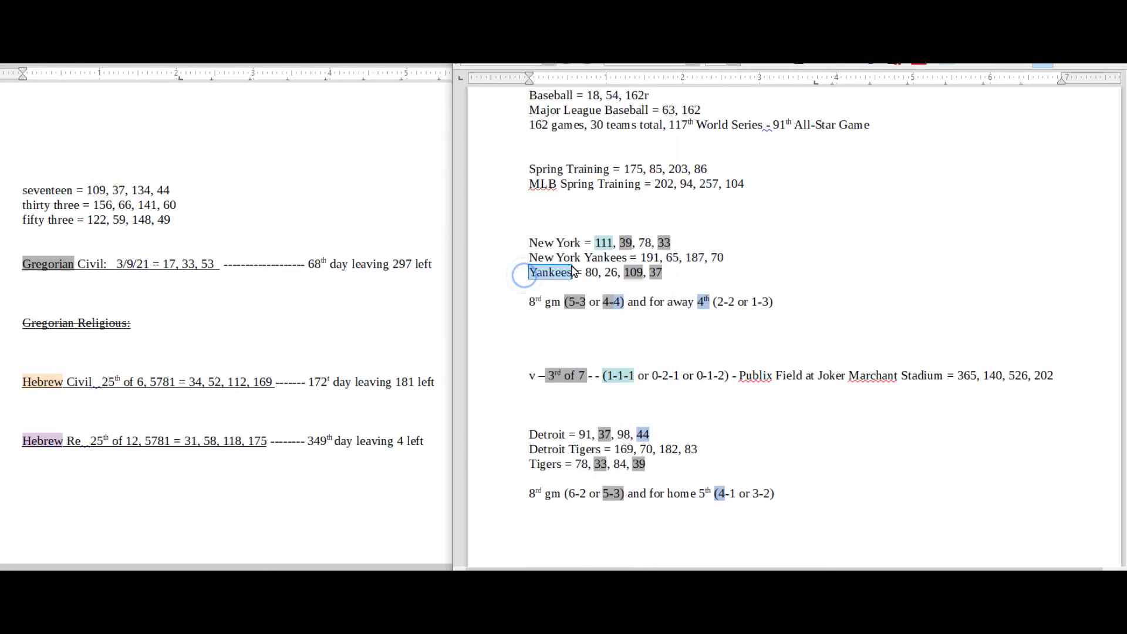
left_click_drag(541, 278, 643, 275)
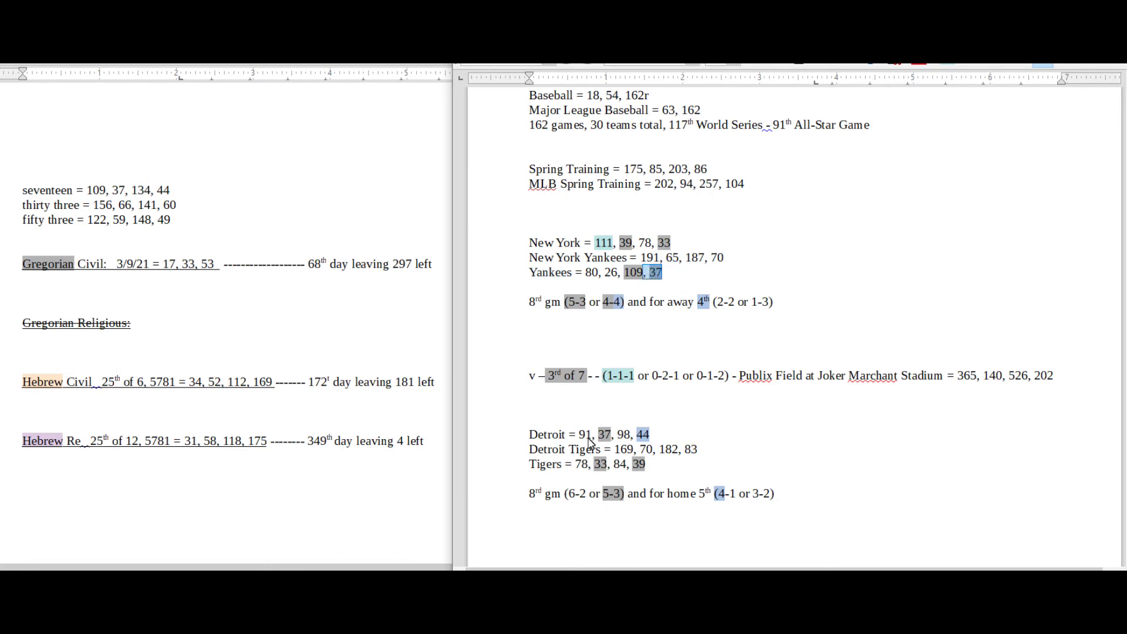
left_click_drag(517, 435, 613, 442)
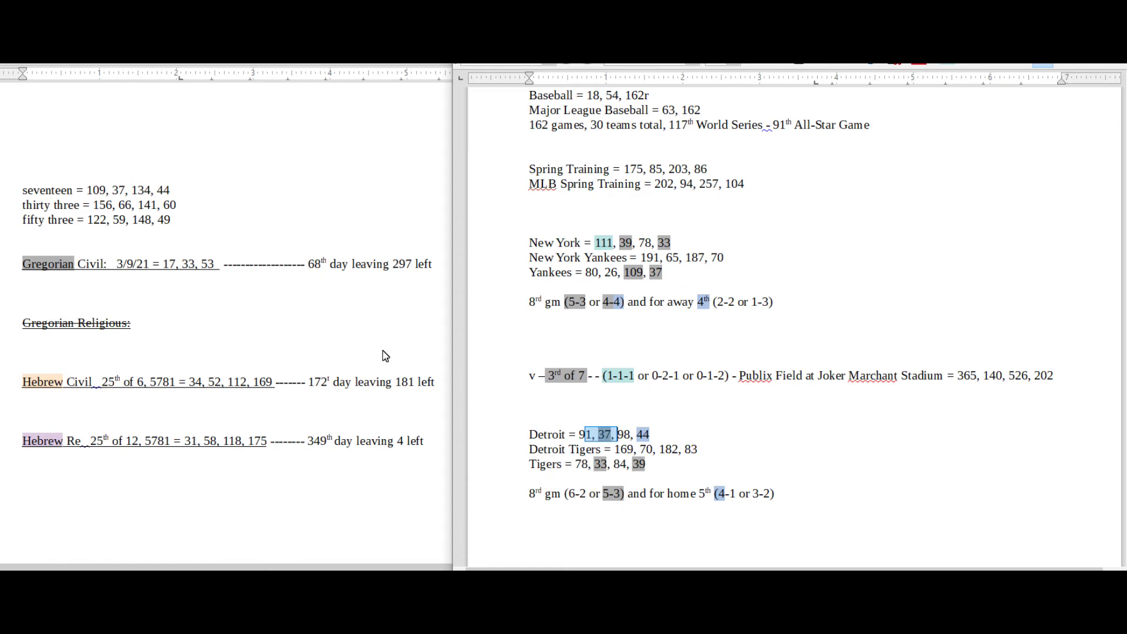
left_click(127, 180)
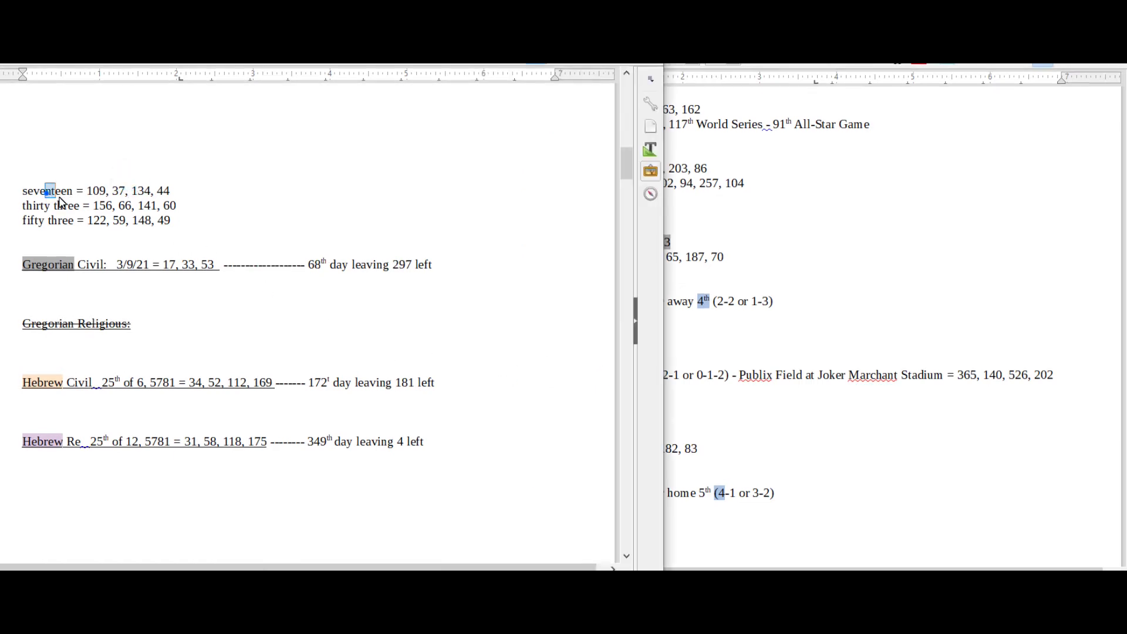
left_click_drag(44, 189, 77, 201)
left_click(78, 201)
left_click_drag(154, 193, 176, 196)
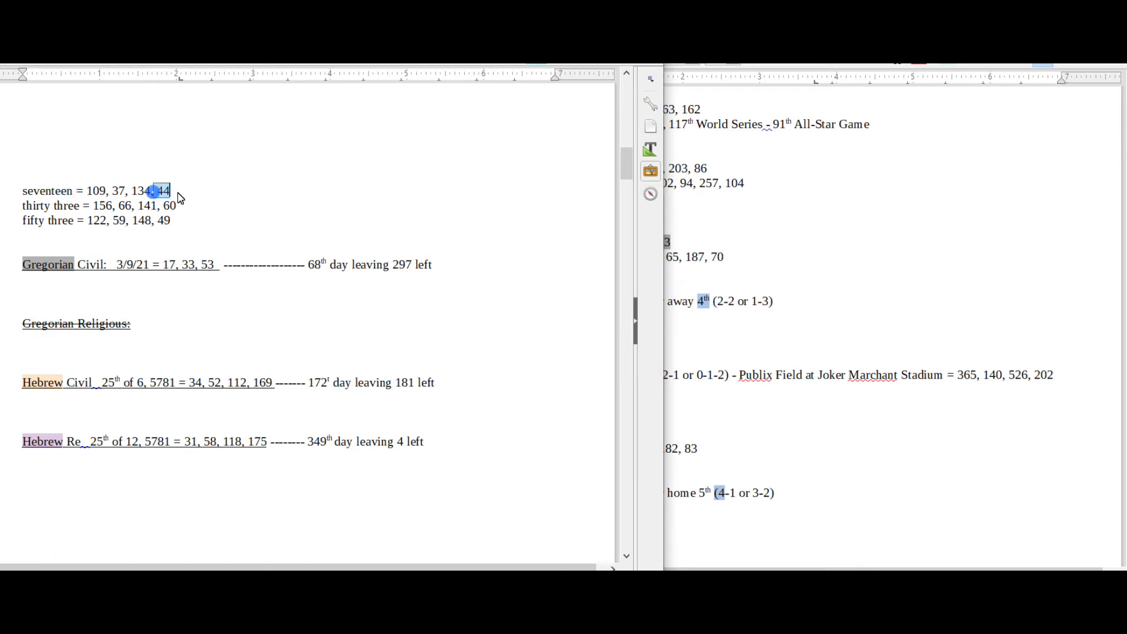
left_click(863, 494)
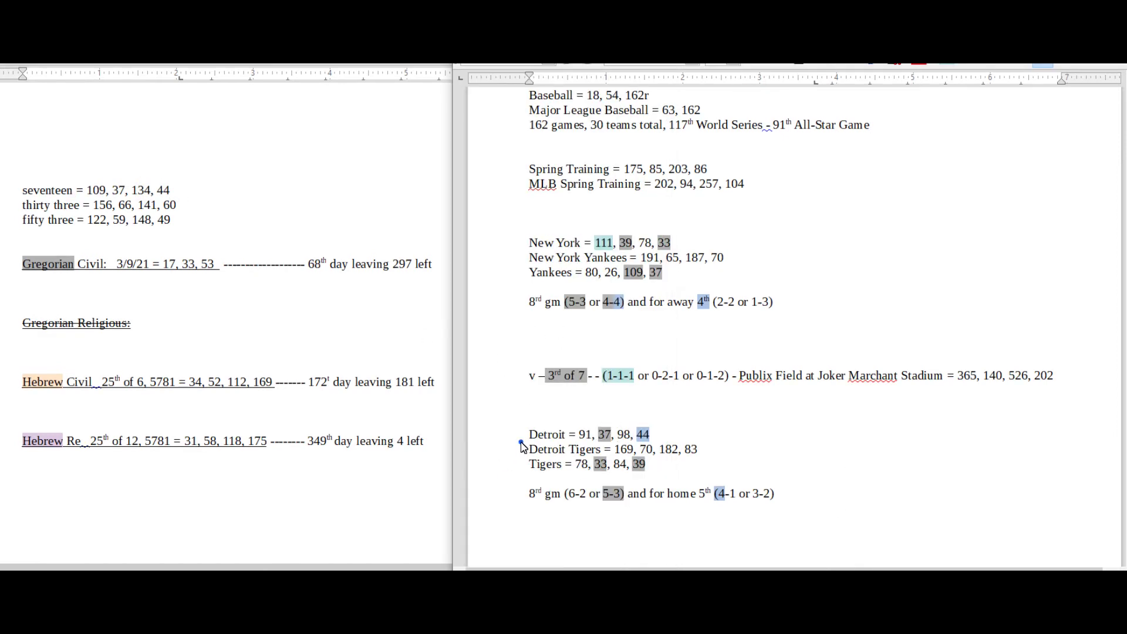
left_click_drag(522, 441, 651, 434)
left_click_drag(712, 493, 727, 491)
left_click_drag(691, 301, 716, 302)
left_click_drag(539, 242, 579, 253)
left_click_drag(592, 302, 633, 303)
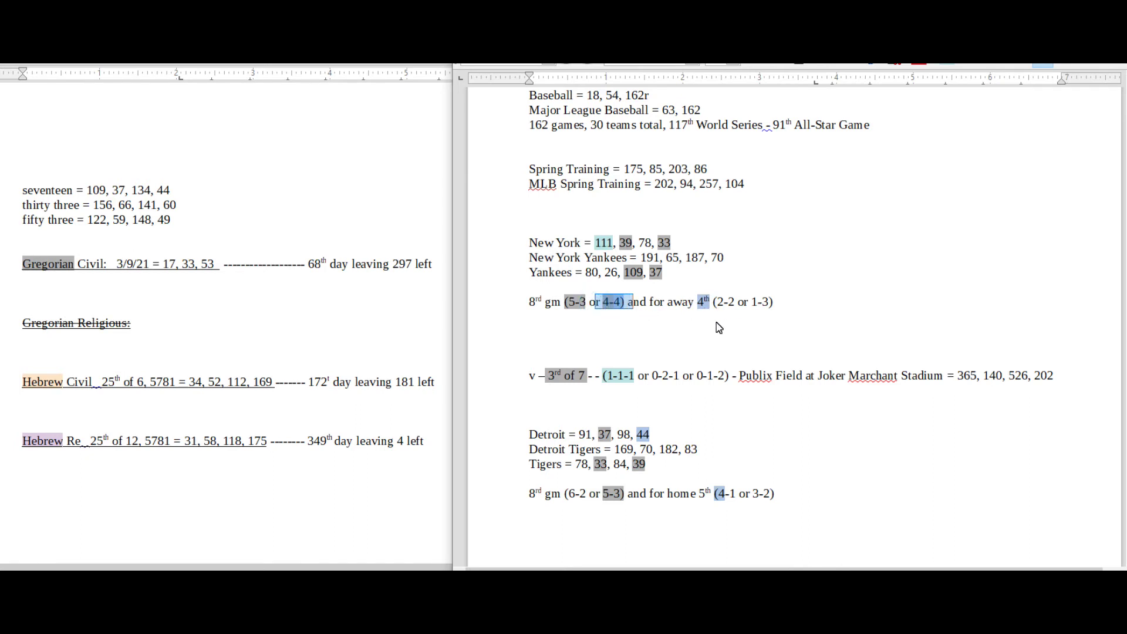
left_click(203, 270)
double_click(192, 269)
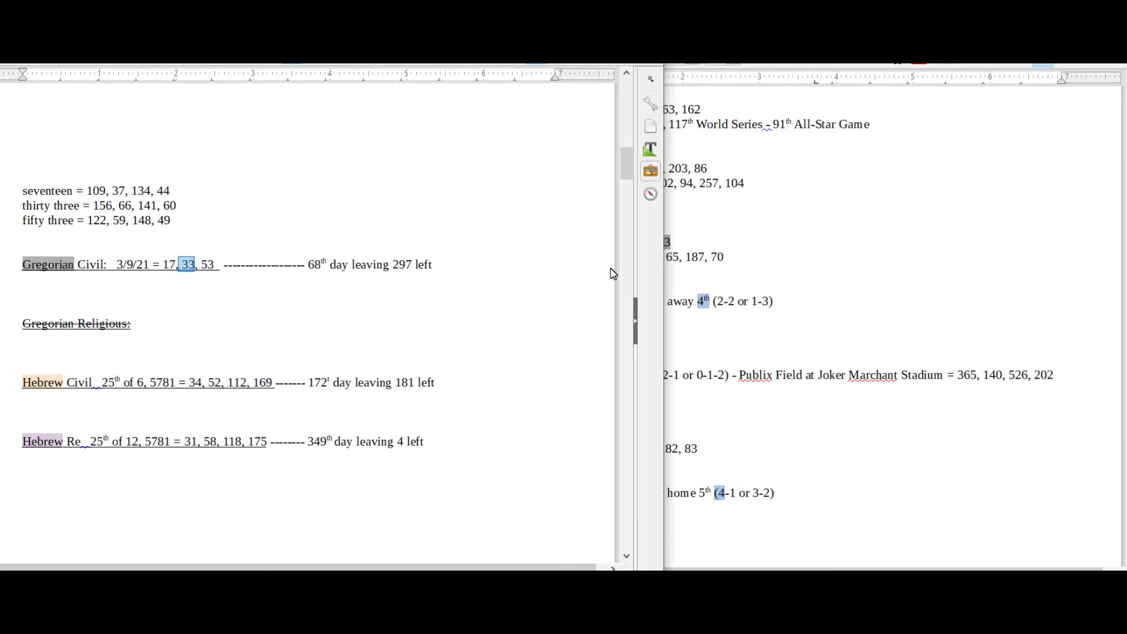
left_click(763, 273)
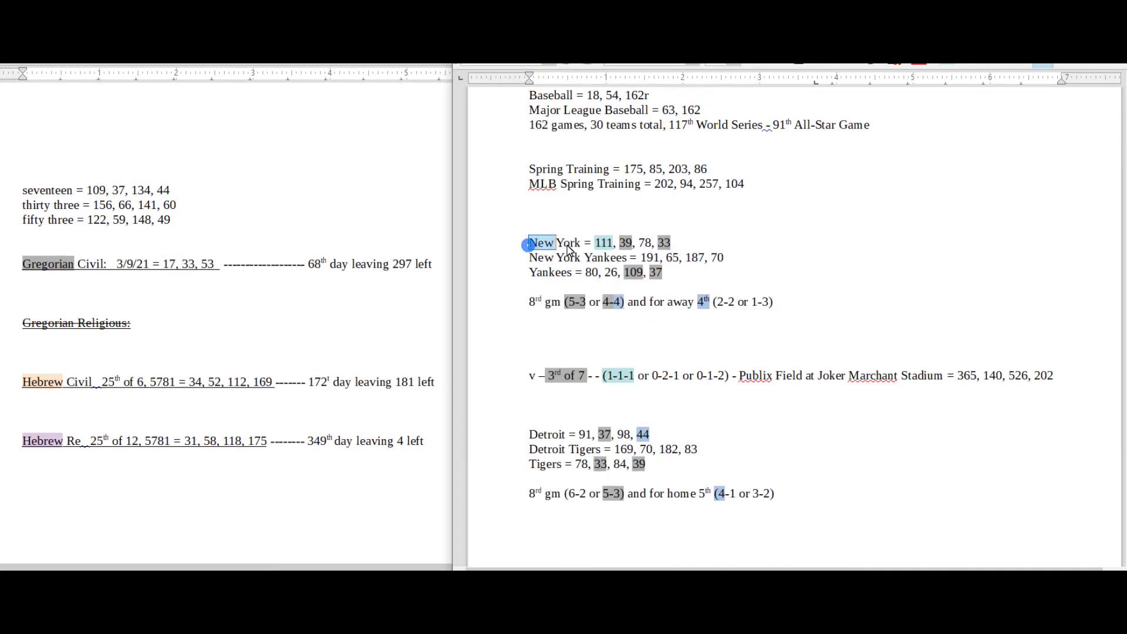
left_click_drag(529, 243, 582, 244)
left_click(656, 247)
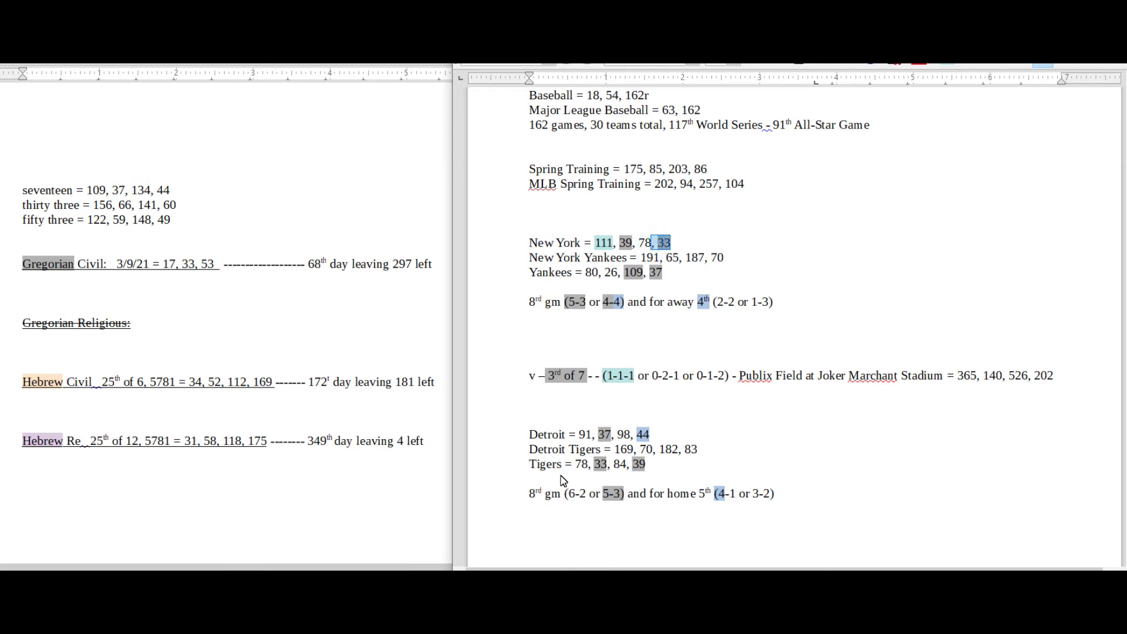
left_click(542, 464)
double_click(600, 464)
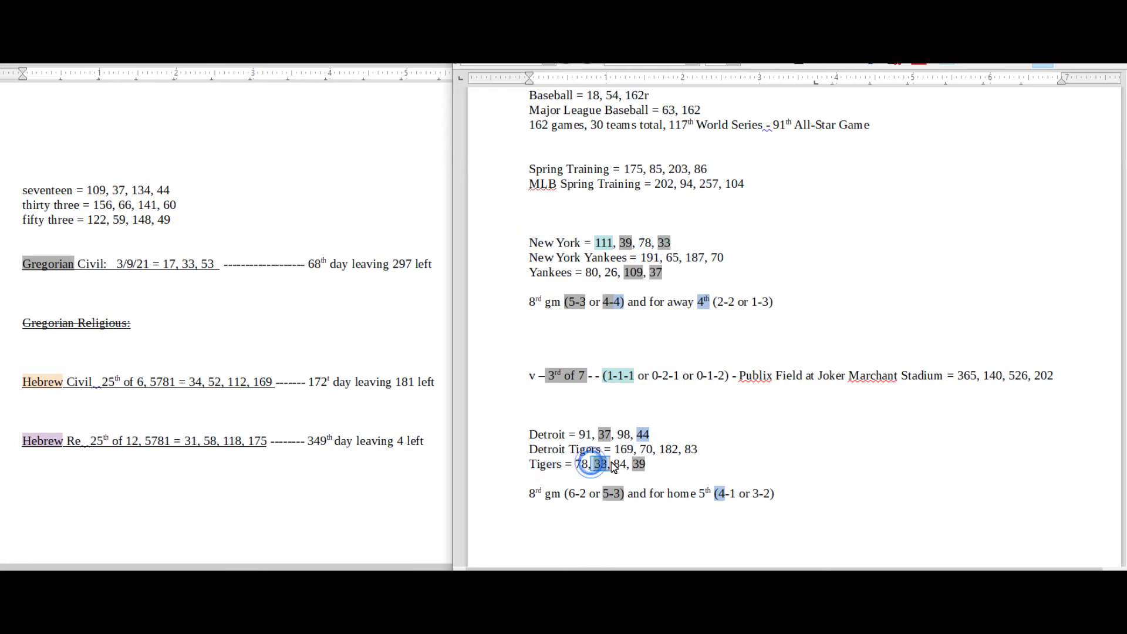
left_click(137, 275)
left_click_drag(135, 264, 107, 265)
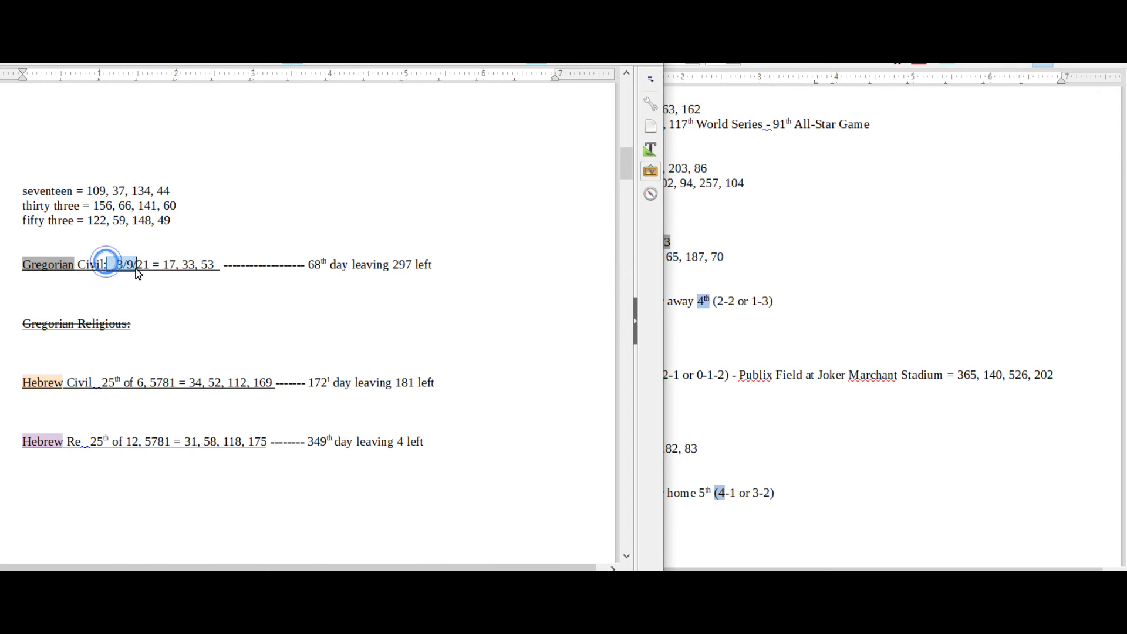
left_click(725, 425)
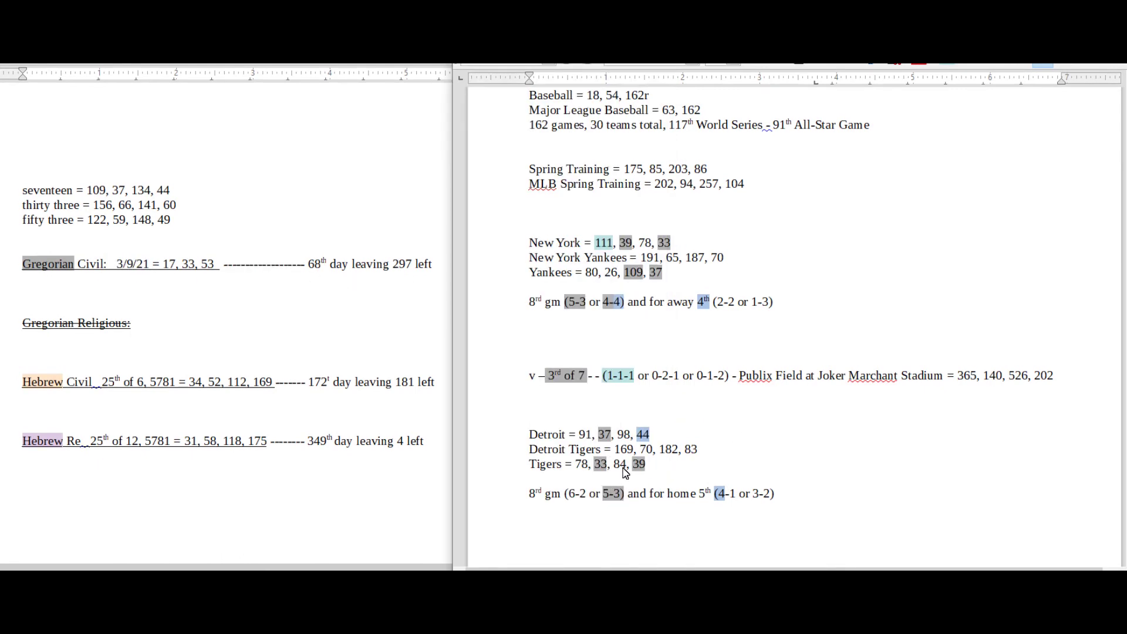
left_click_drag(623, 466, 652, 473)
left_click_drag(527, 243, 639, 248)
left_click_drag(592, 244, 620, 244)
left_click_drag(528, 432, 620, 483)
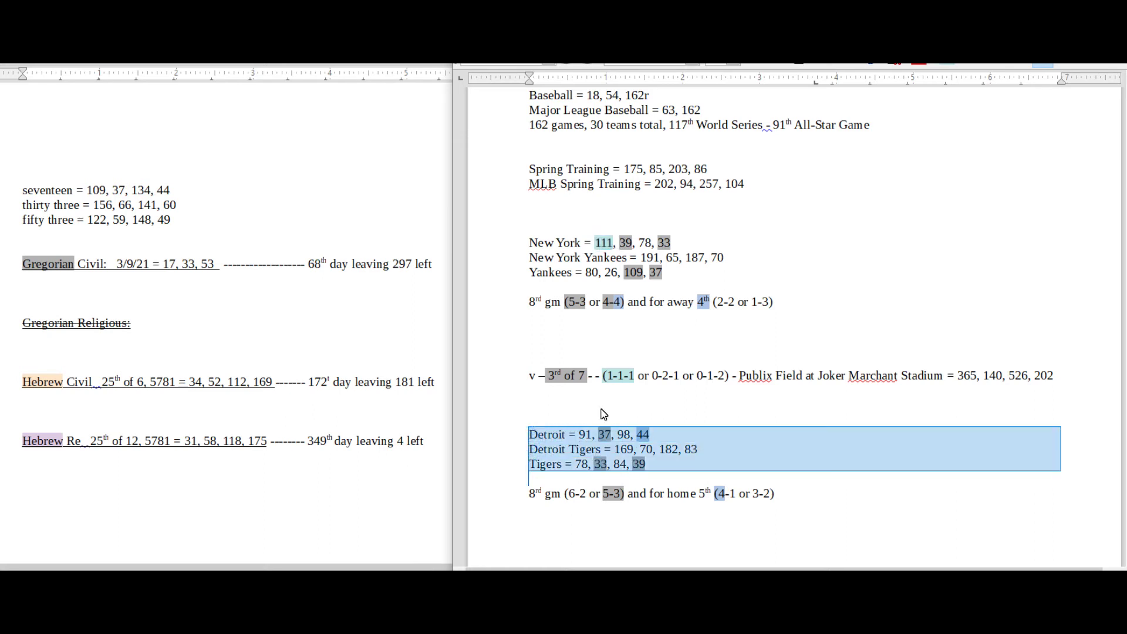
left_click_drag(600, 378, 619, 377)
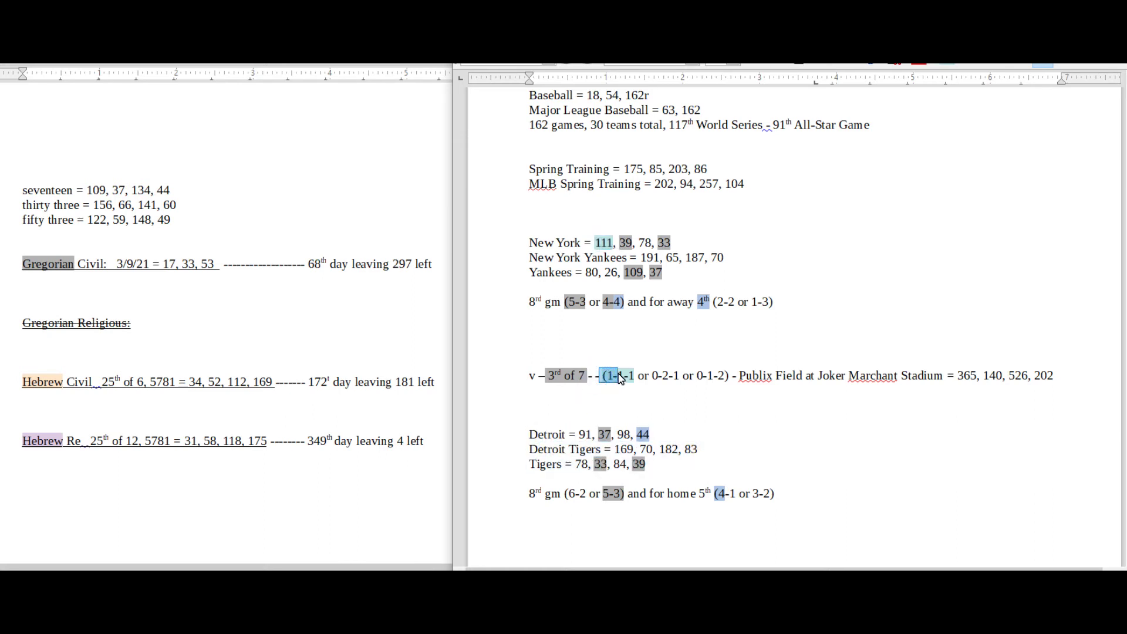
left_click_drag(620, 377, 641, 378)
left_click(650, 376)
left_click_drag(612, 377, 630, 379)
left_click_drag(629, 377, 640, 380)
left_click(658, 378)
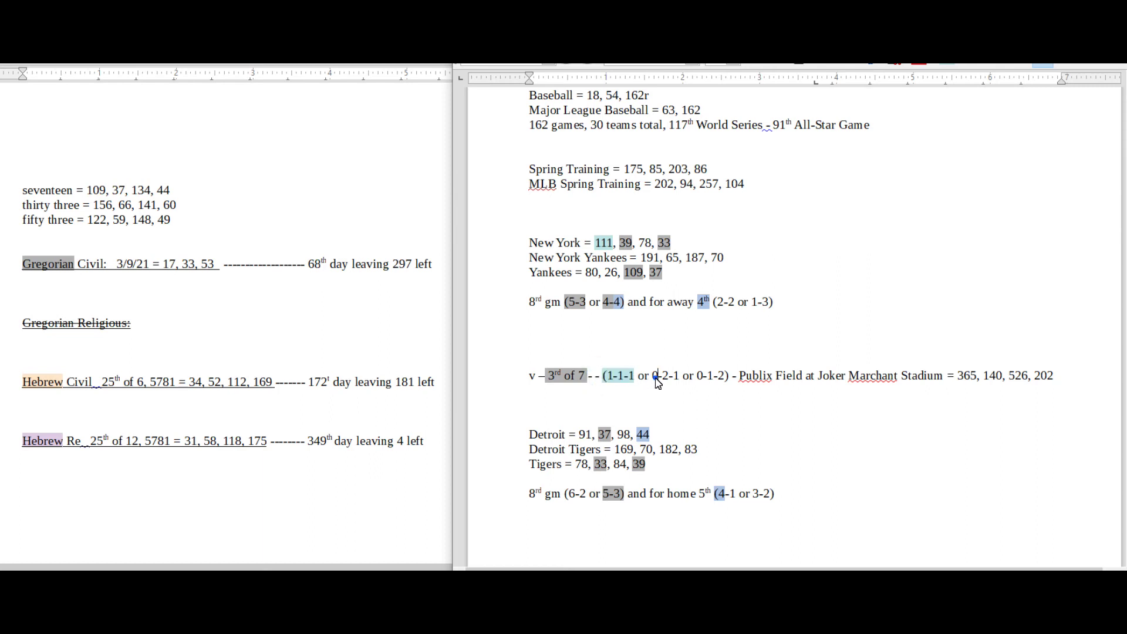
left_click(659, 321)
left_click(673, 468)
left_click_drag(712, 496, 735, 499)
left_click_drag(751, 303, 775, 303)
left_click(592, 388)
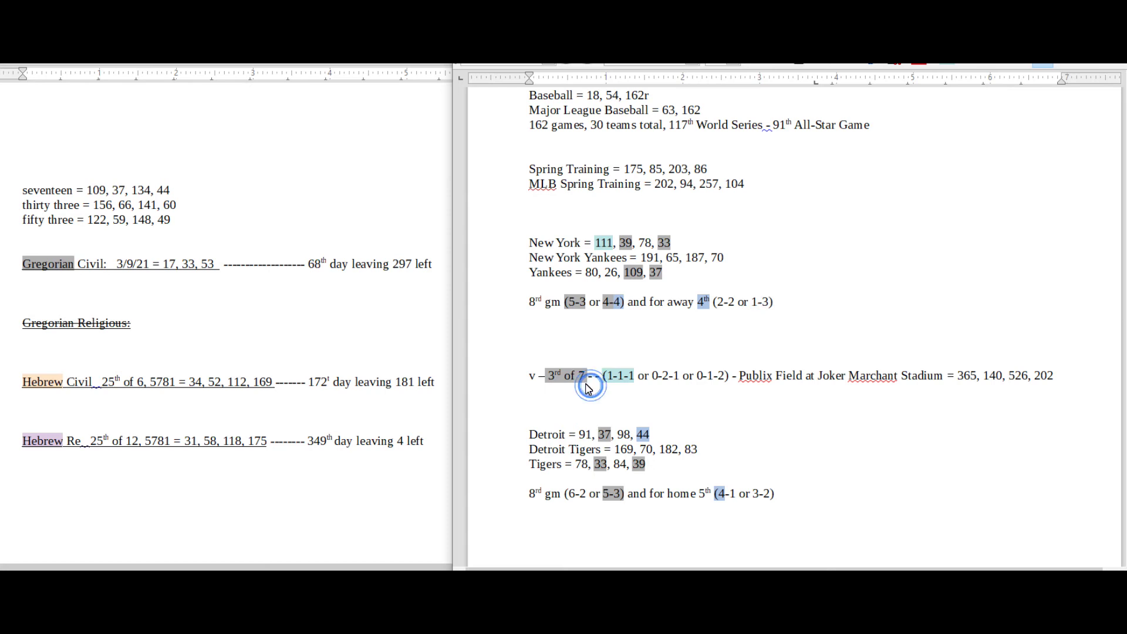
left_click_drag(598, 378, 644, 378)
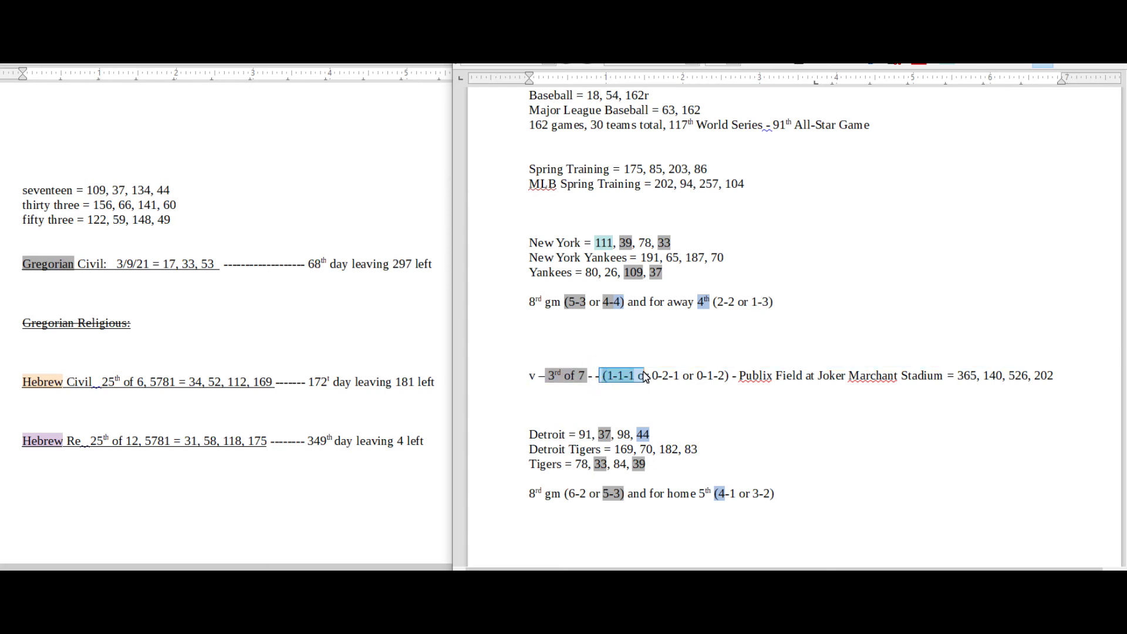
left_click(645, 375)
left_click(191, 254)
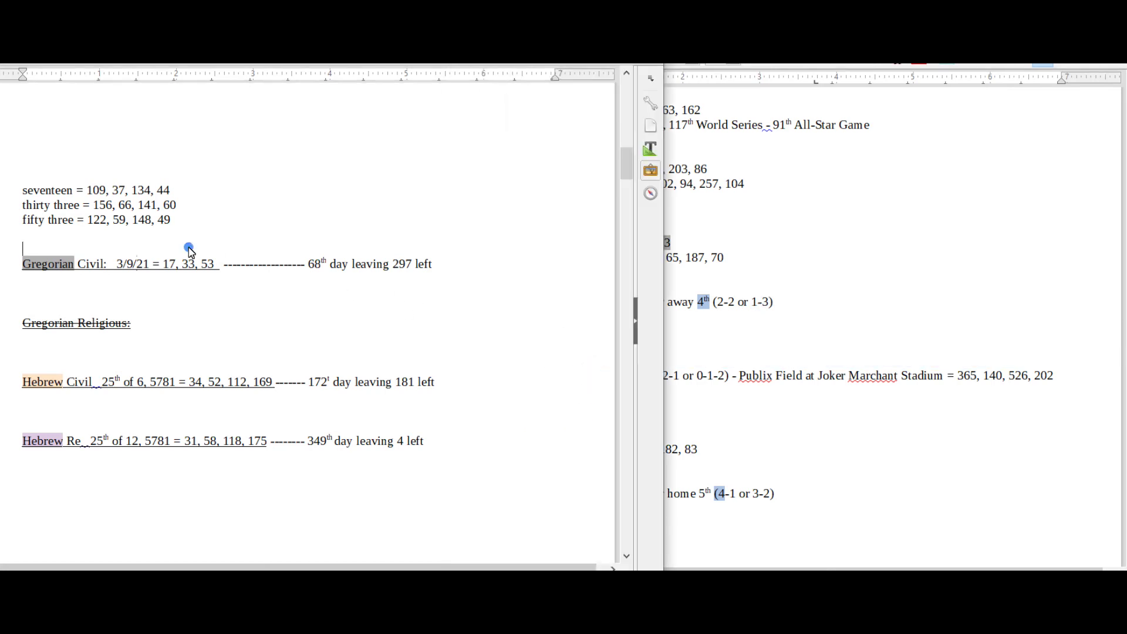
double_click(208, 266)
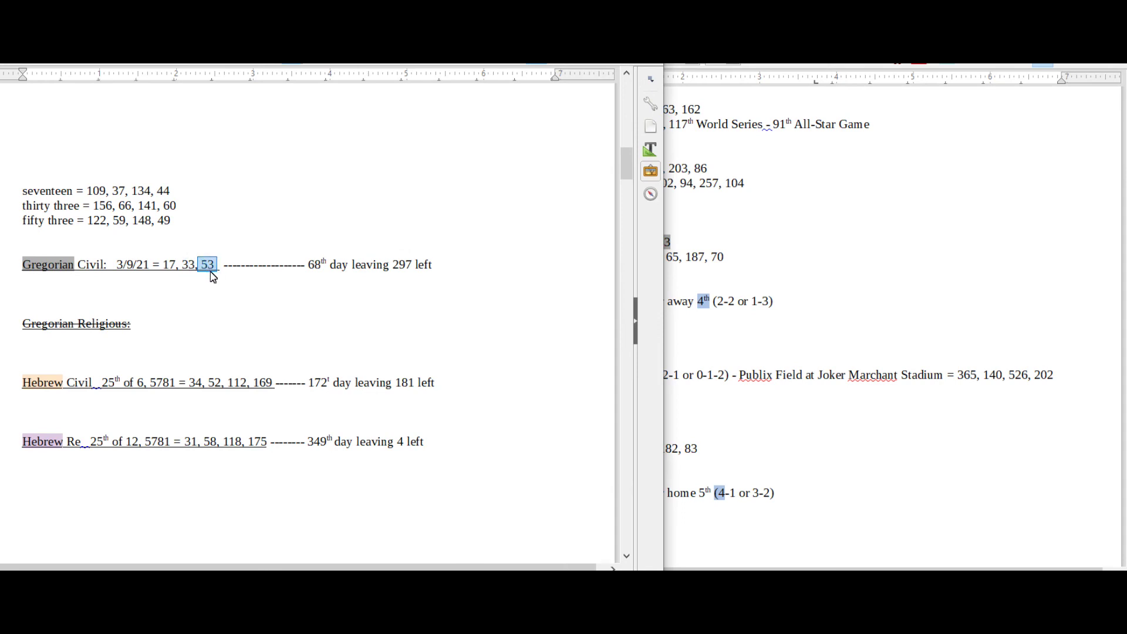
left_click(744, 314)
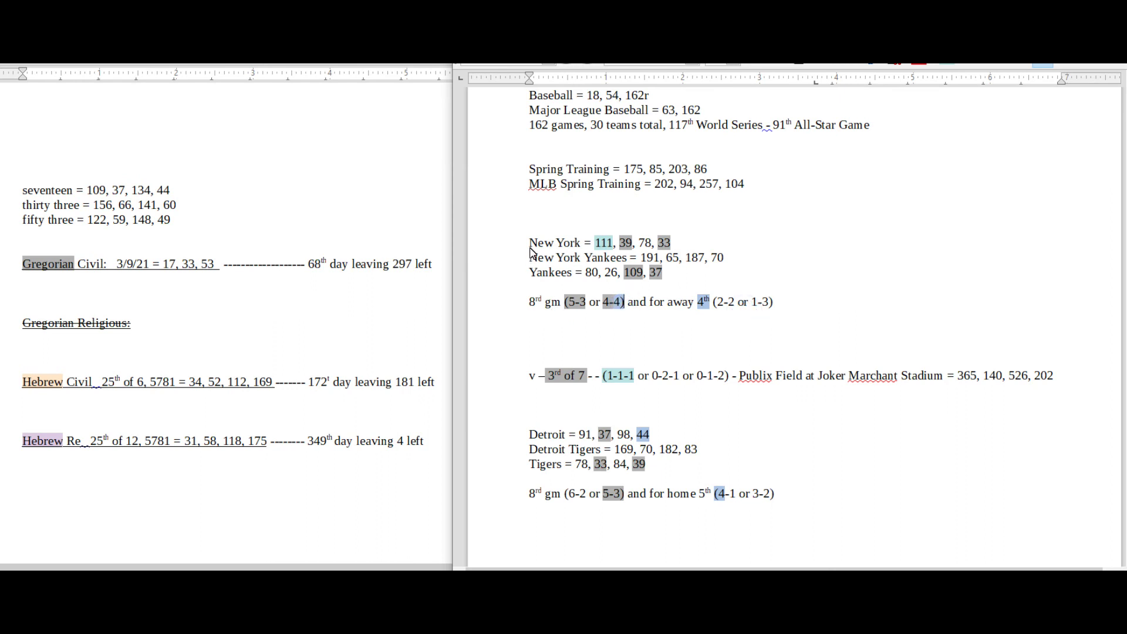
left_click_drag(529, 243, 566, 244)
left_click_drag(563, 302, 592, 304)
left_click_drag(536, 464, 633, 493)
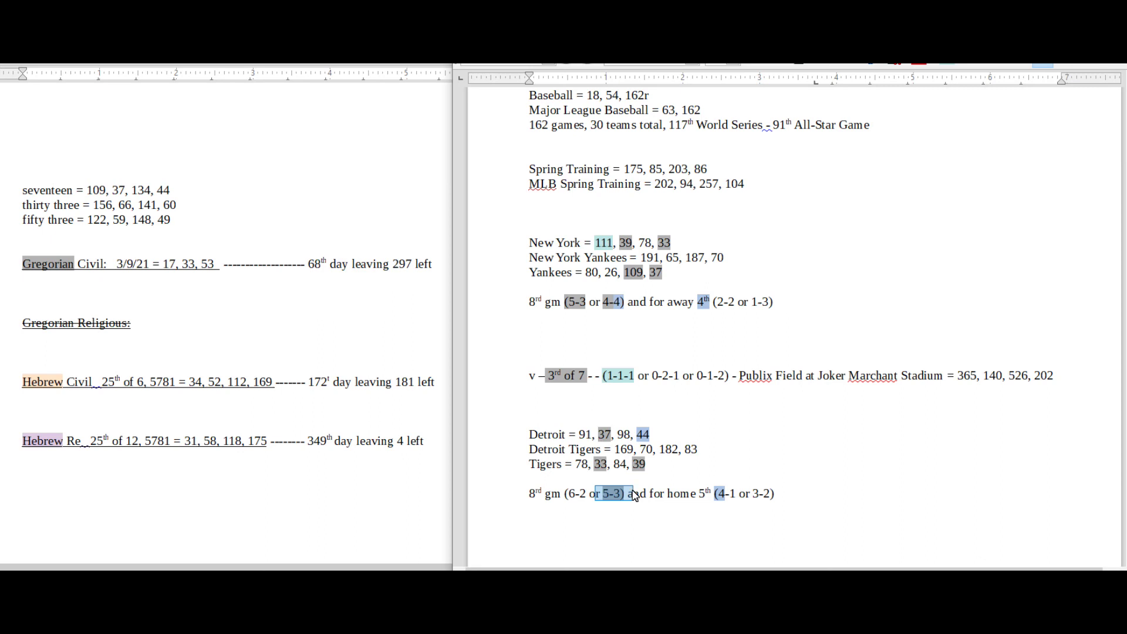
left_click(633, 495)
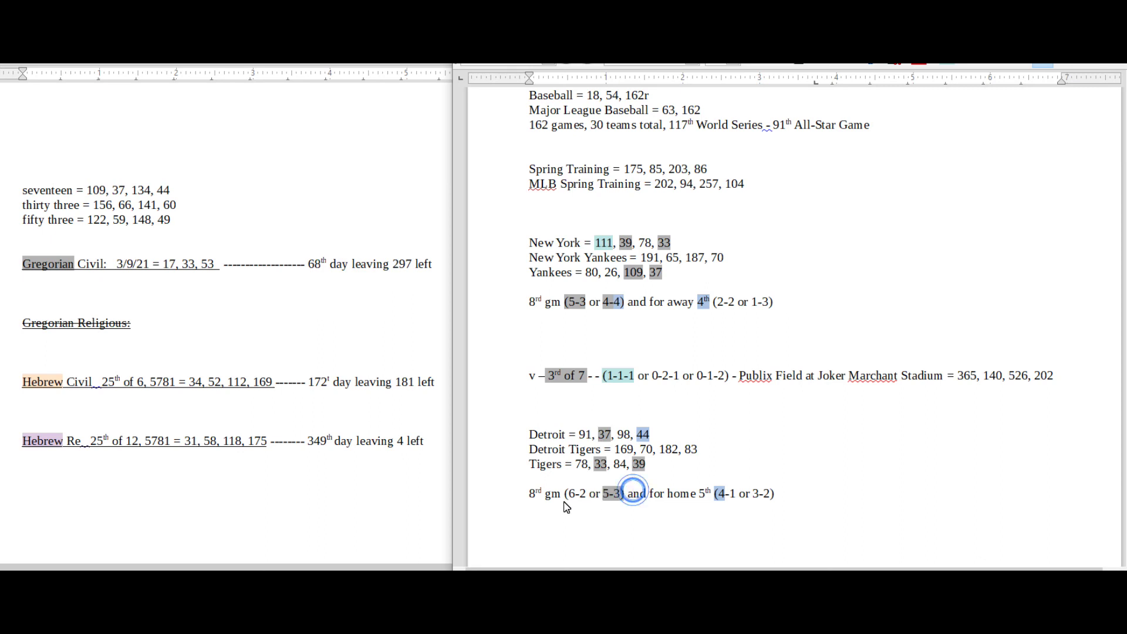
left_click_drag(563, 495, 589, 499)
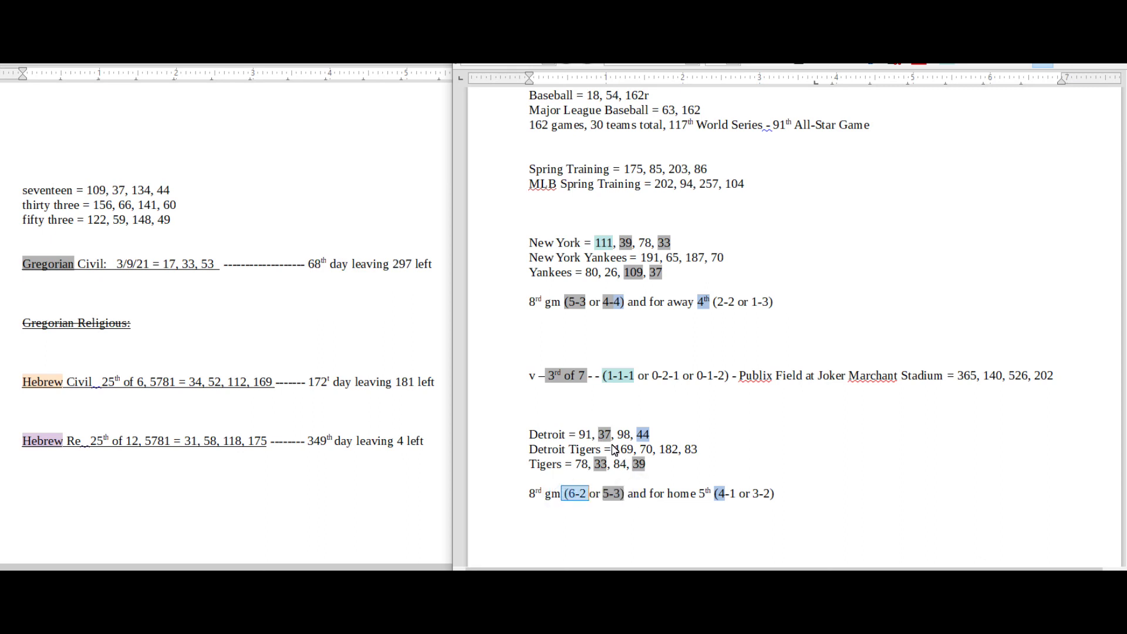
left_click_drag(596, 496, 626, 494)
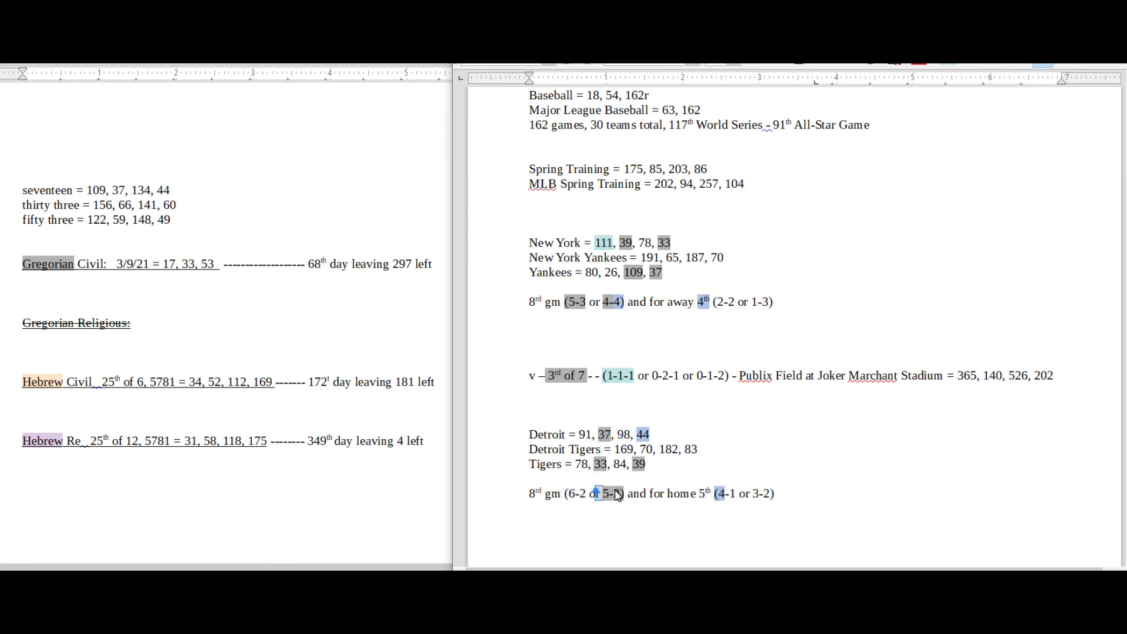
left_click_drag(565, 303, 588, 302)
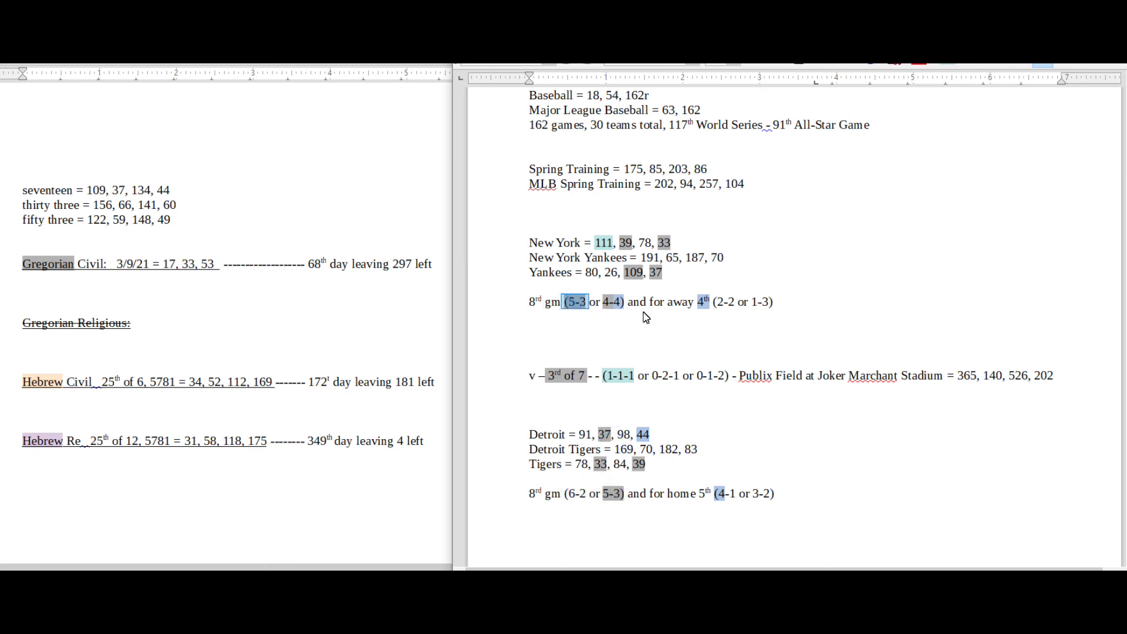
left_click(185, 264)
left_click(748, 320)
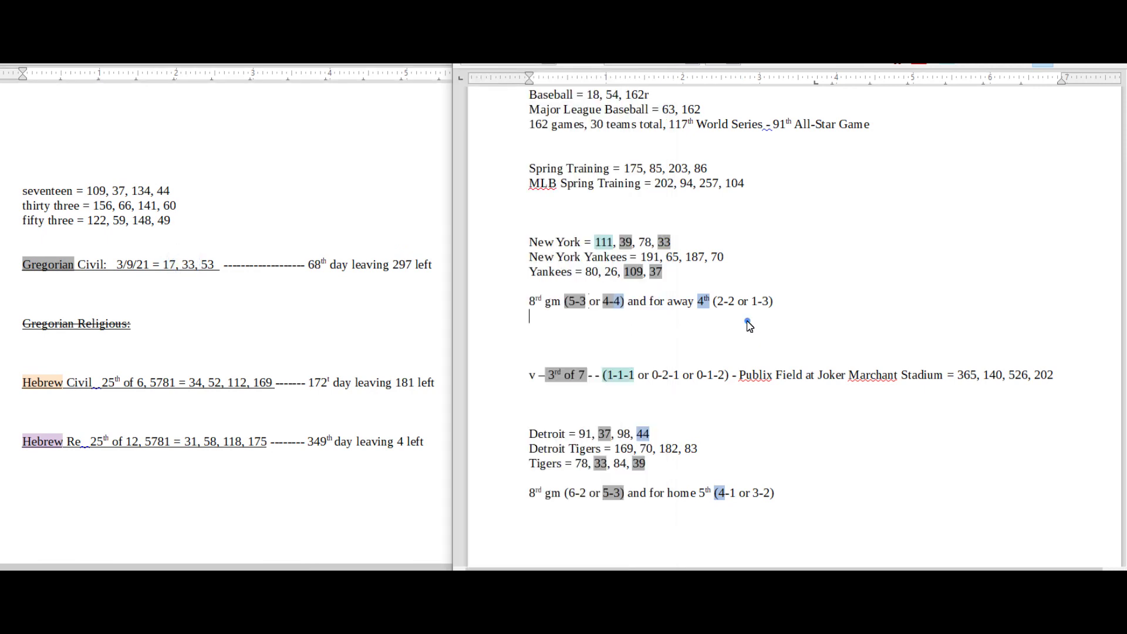
left_click_drag(618, 272, 656, 277)
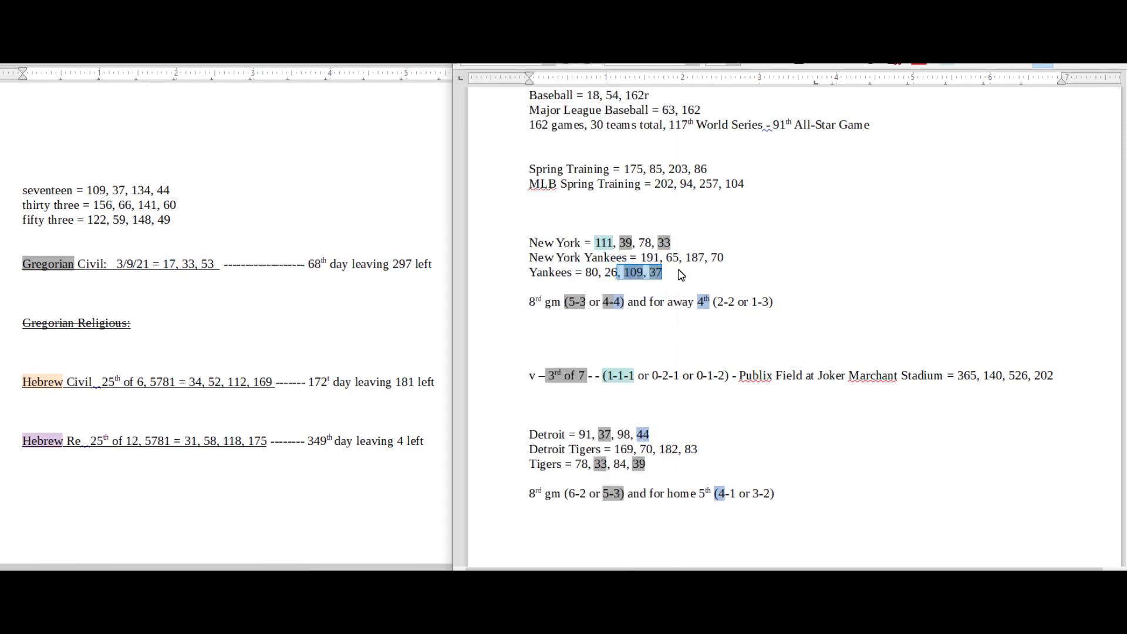
left_click(77, 200)
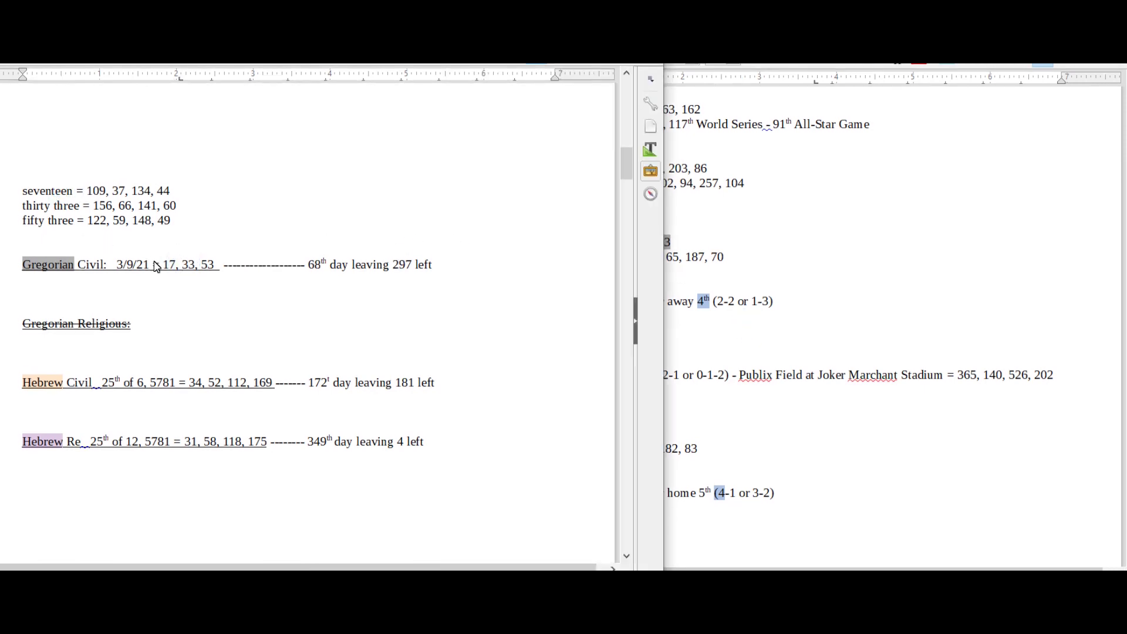
left_click_drag(159, 264, 182, 265)
left_click_drag(86, 190, 171, 191)
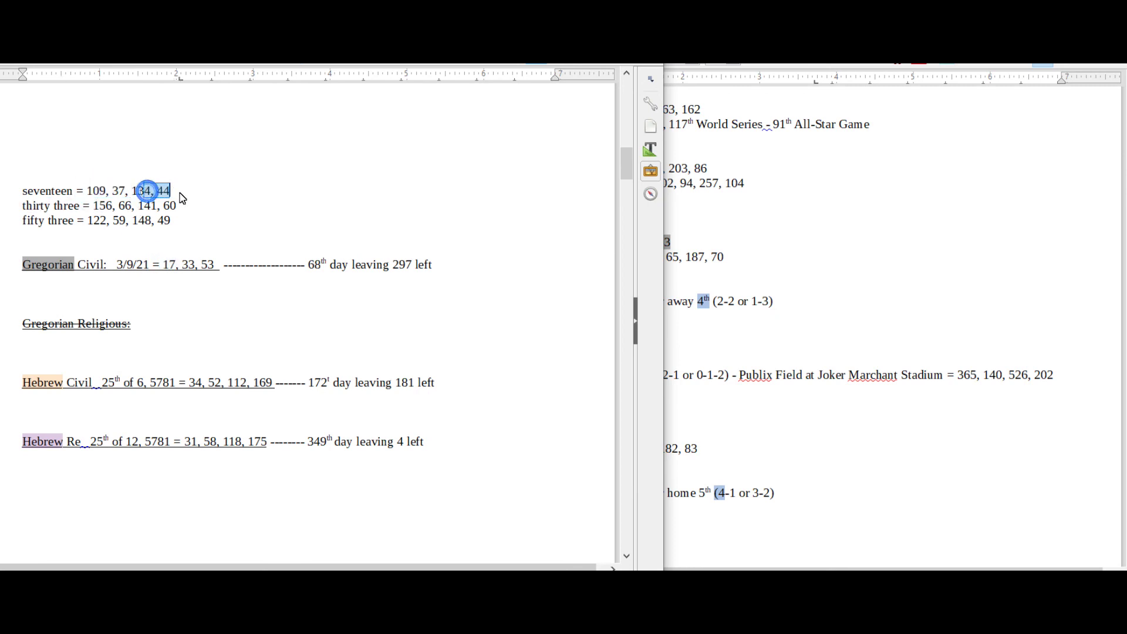
left_click(774, 306)
left_click_drag(627, 302, 604, 303)
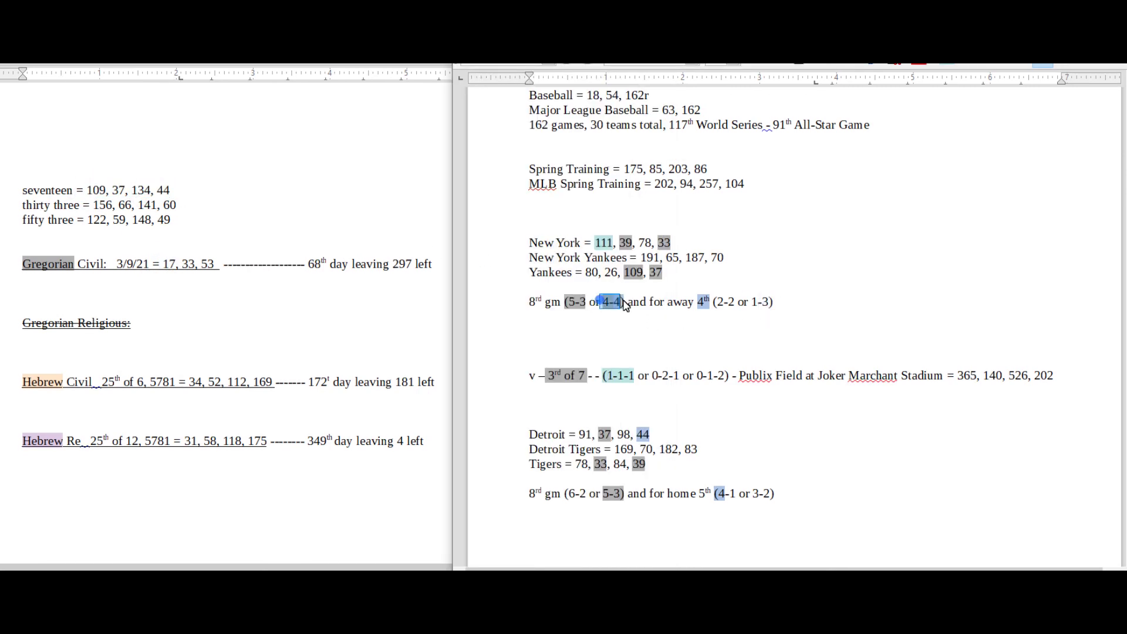
left_click(631, 438)
left_click_drag(631, 438, 637, 438)
left_click_drag(564, 302, 588, 303)
left_click(598, 493)
left_click(657, 327)
left_click_drag(549, 214, 658, 556)
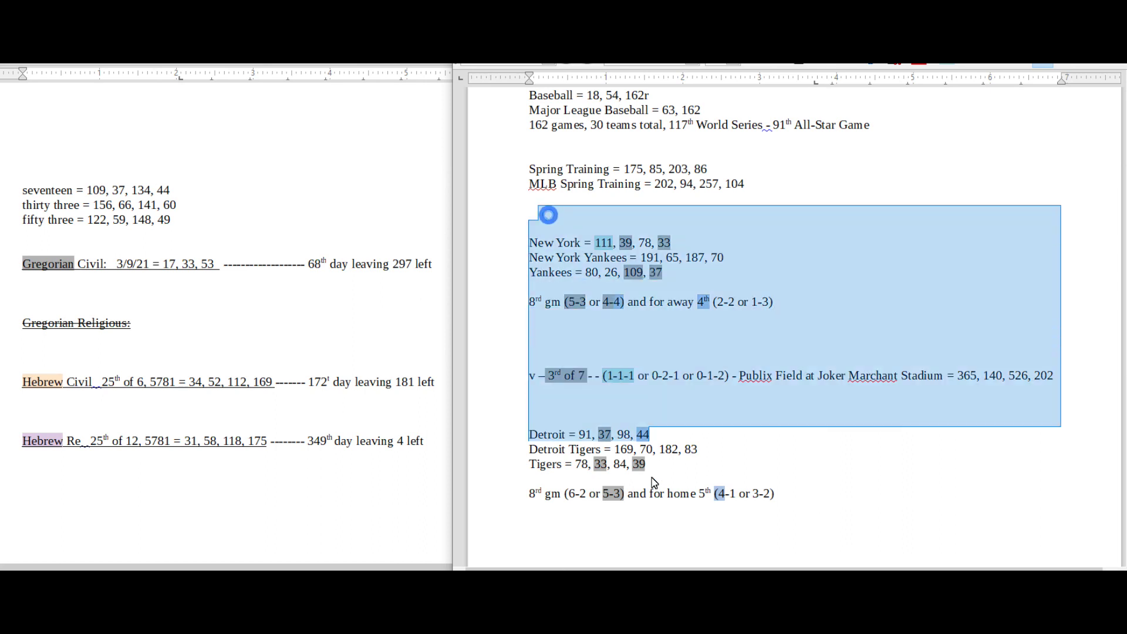
left_click(694, 401)
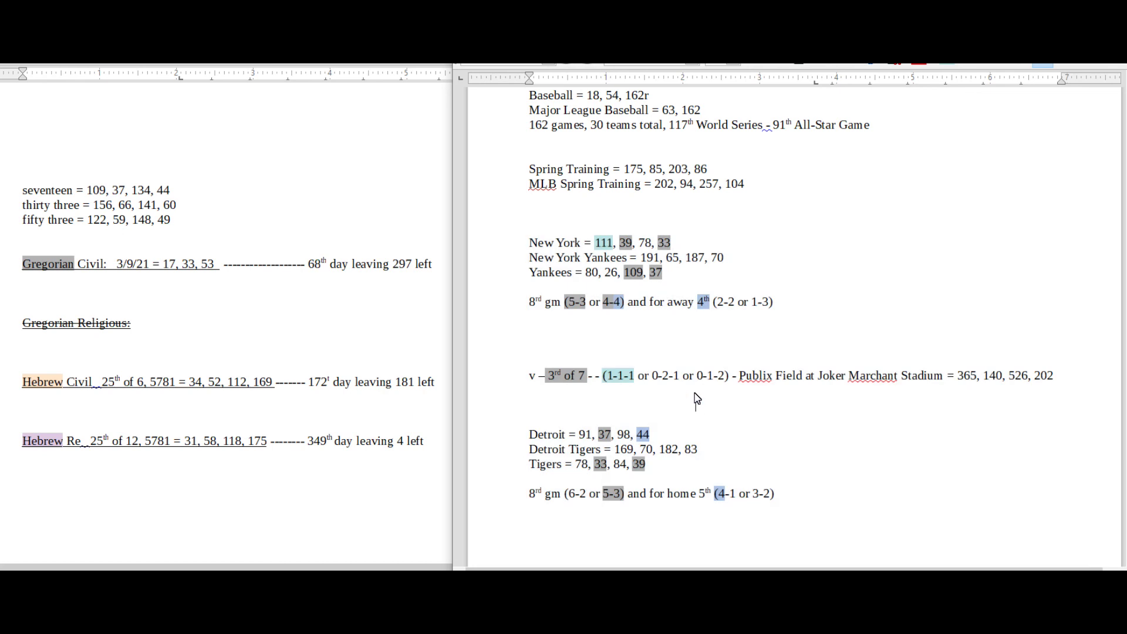
left_click_drag(564, 303, 594, 308)
left_click_drag(597, 495, 635, 498)
left_click_drag(564, 302, 587, 307)
left_click(164, 275)
left_click_drag(182, 266, 216, 276)
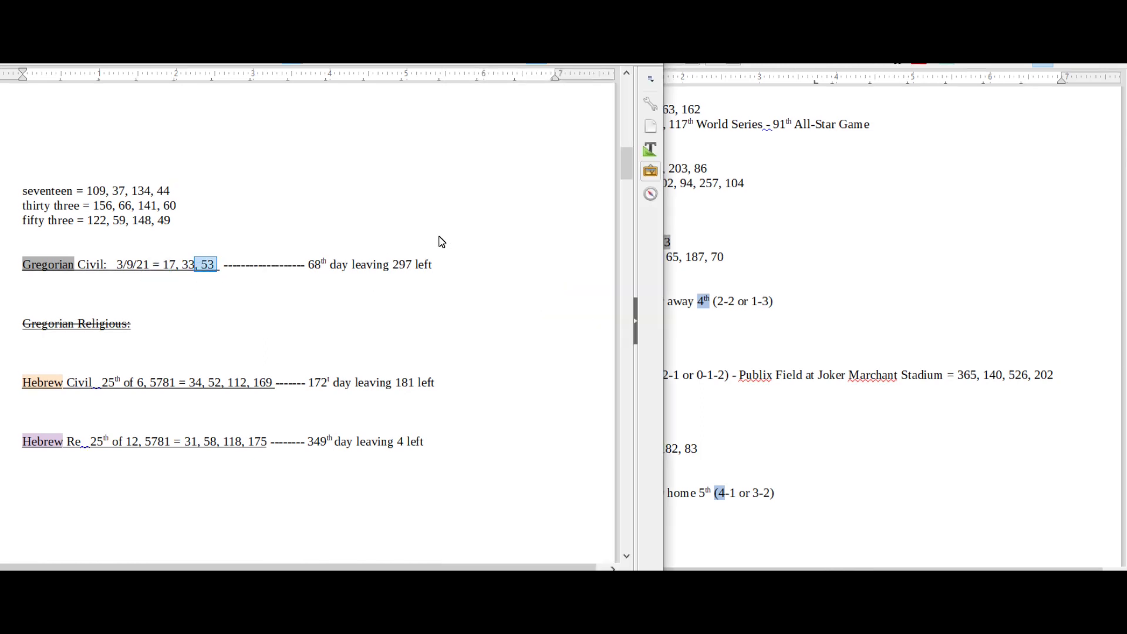
left_click(729, 313)
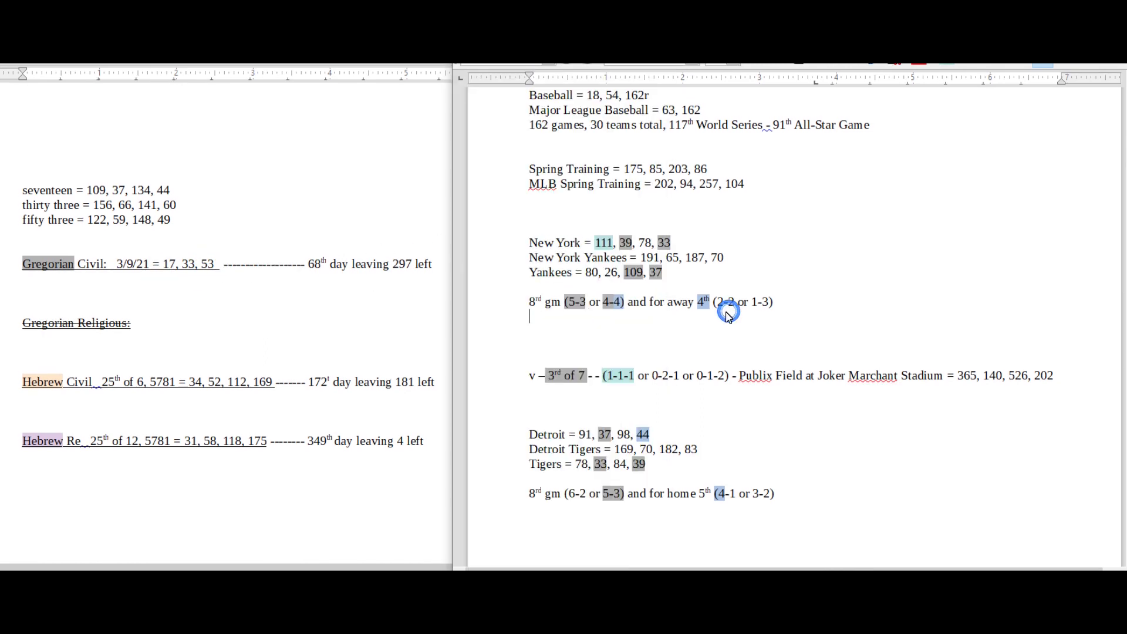
left_click_drag(529, 242, 615, 244)
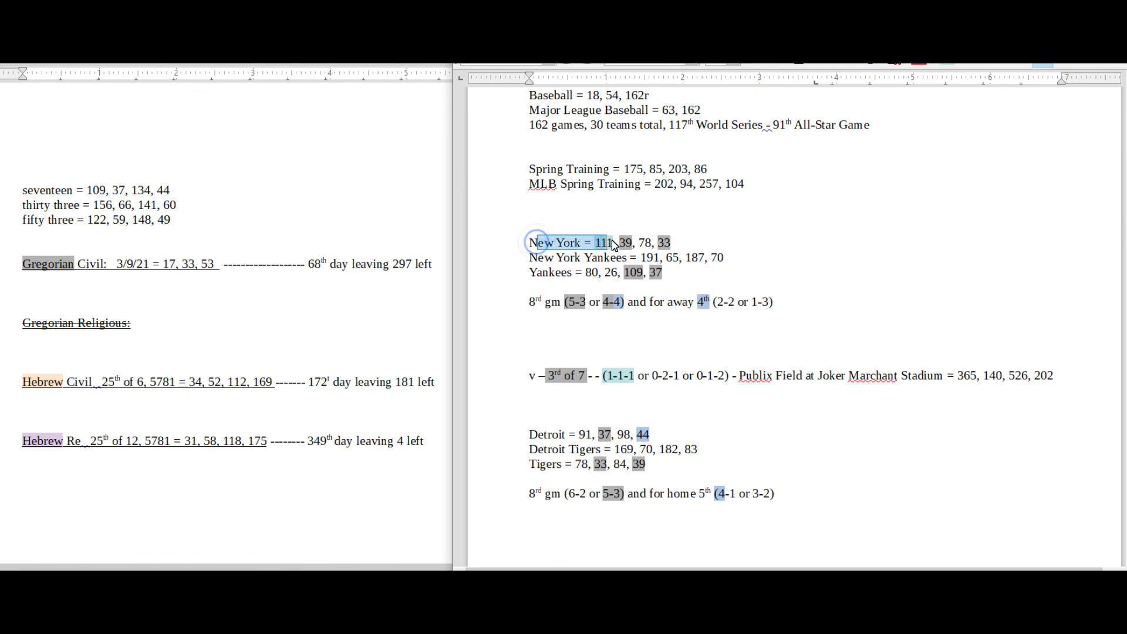
left_click_drag(600, 375, 645, 381)
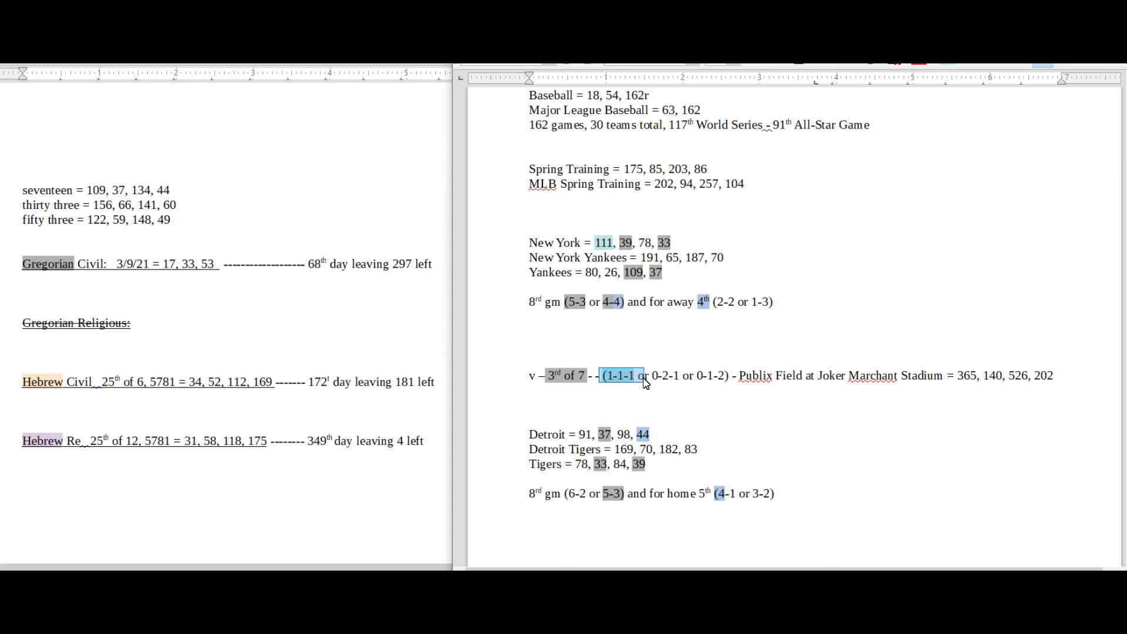
left_click(608, 476)
left_click_drag(601, 304, 640, 305)
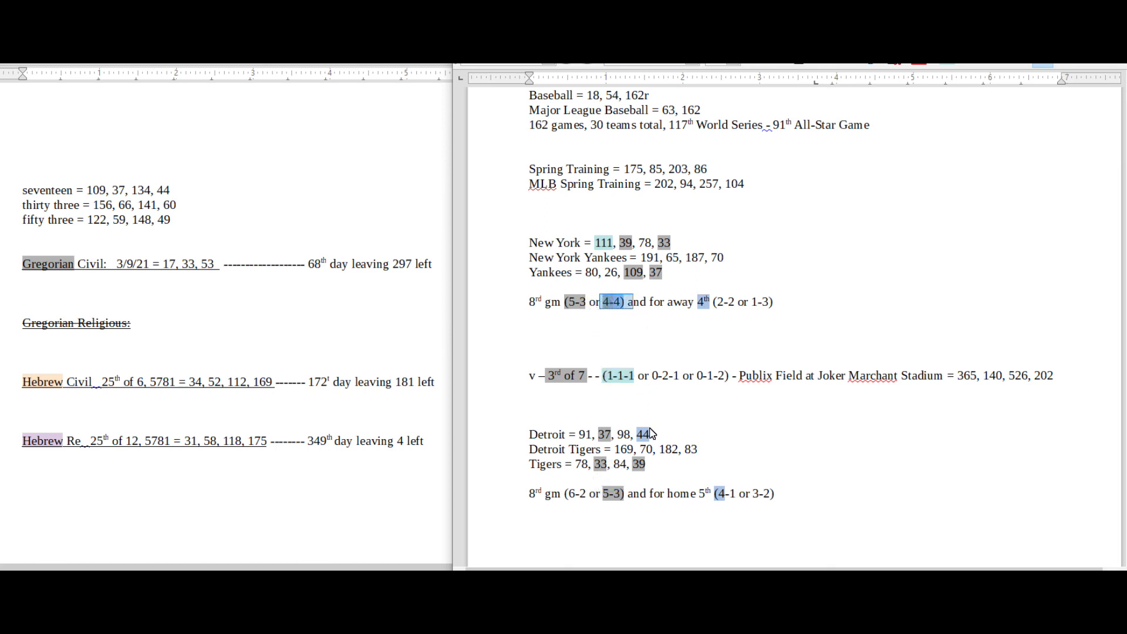
left_click(631, 436)
left_click(154, 251)
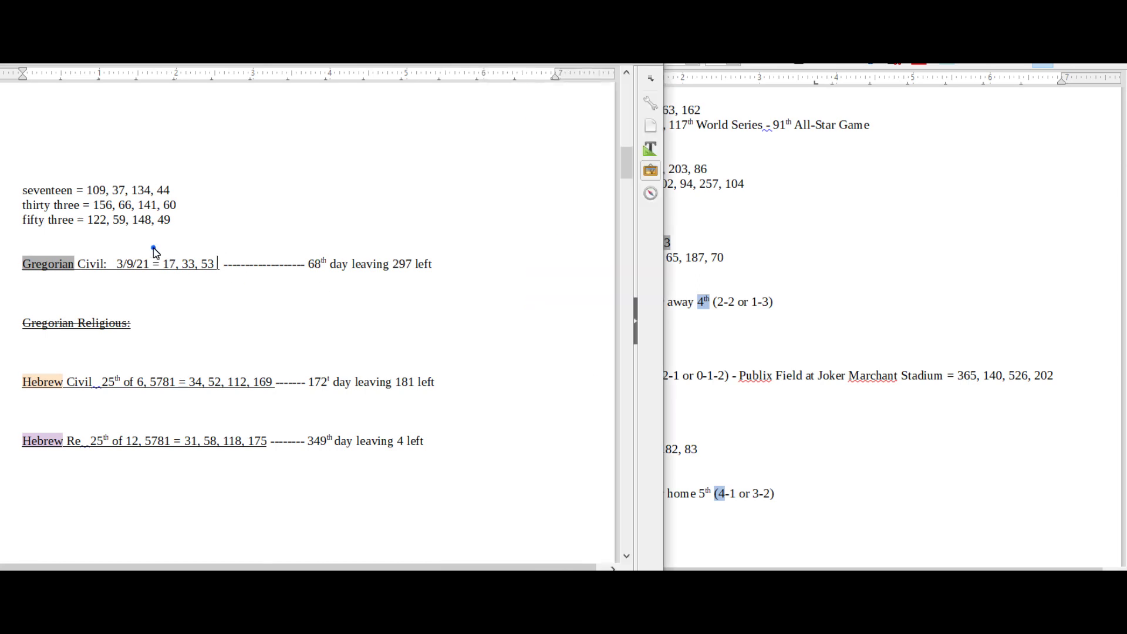
left_click_drag(157, 263, 176, 265)
left_click_drag(157, 191, 171, 196)
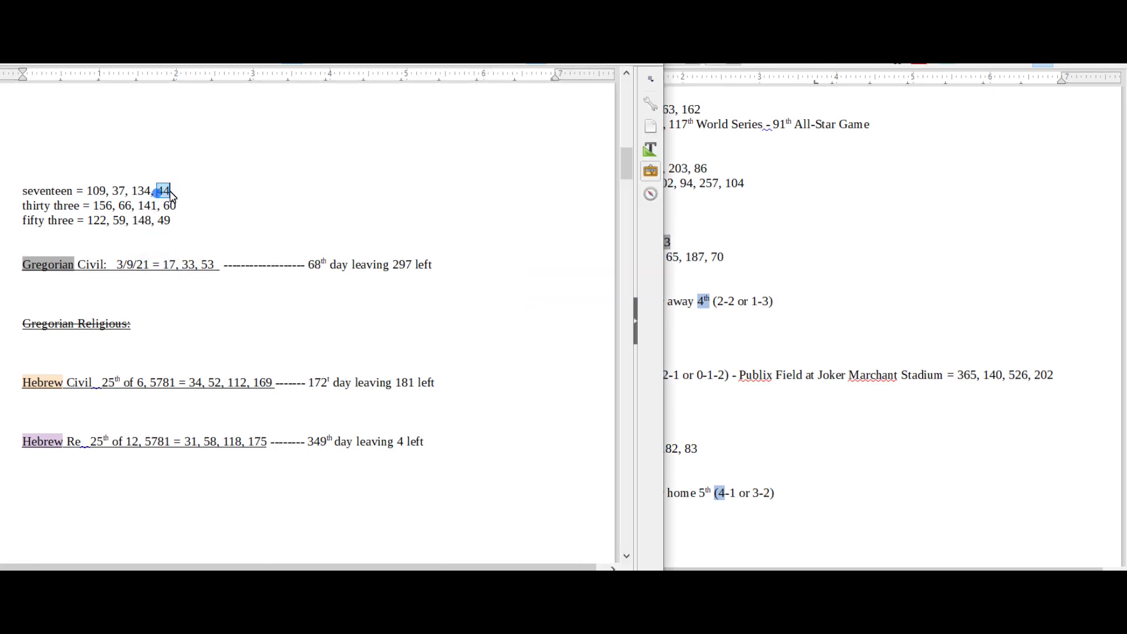
left_click(868, 379)
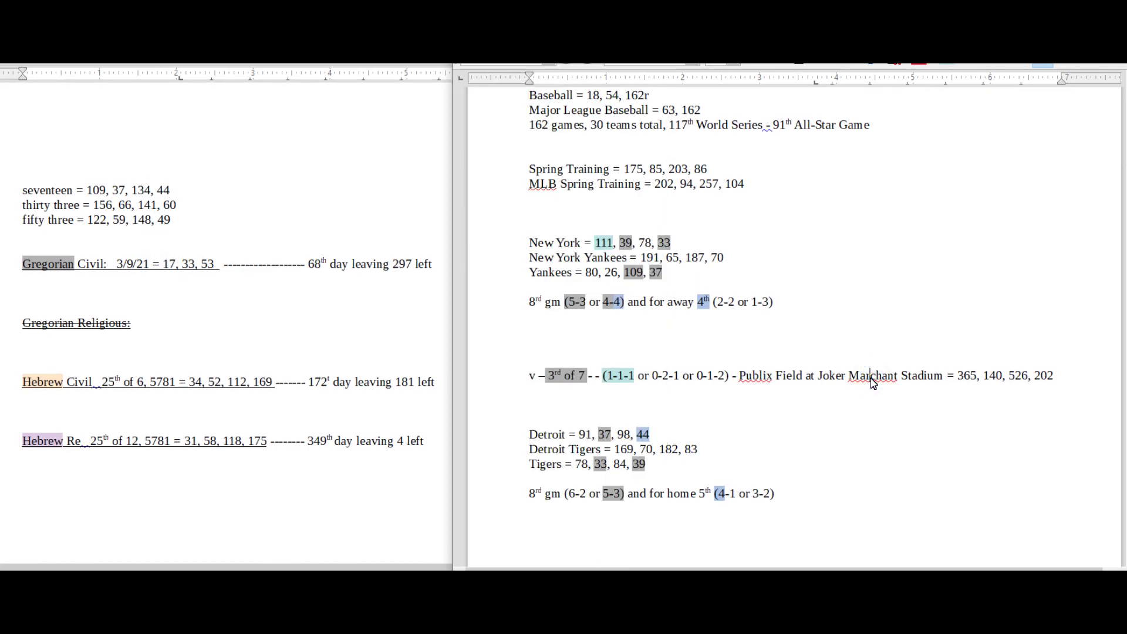